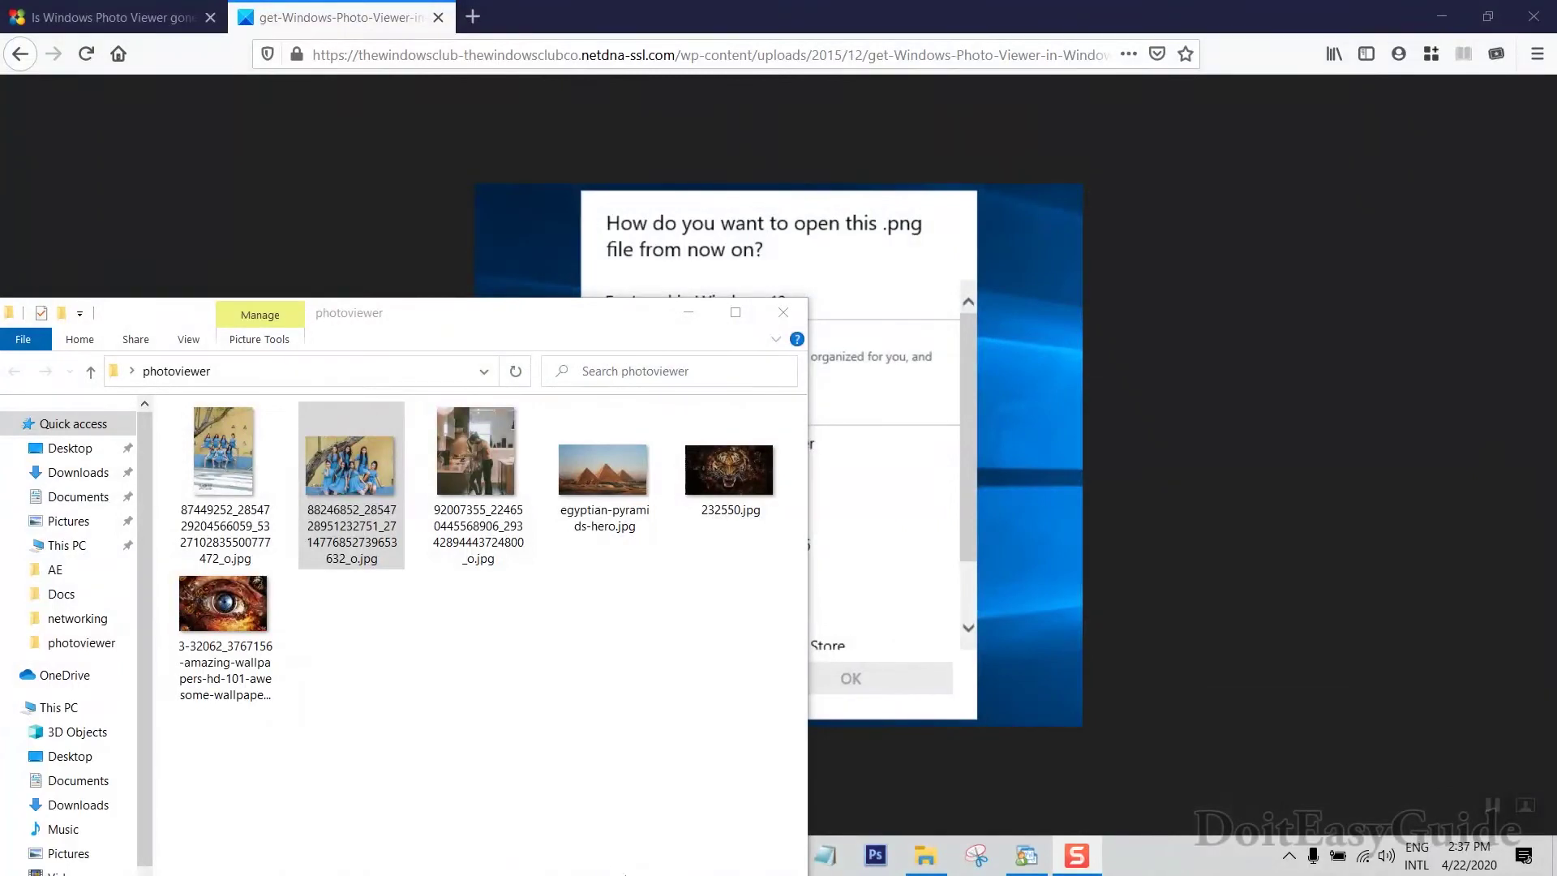
Step: Move the photoviewer folder window off the browser picture and view the example app chooser offering Windows Photo Viewer
left_click_drag(541, 329, 514, 554)
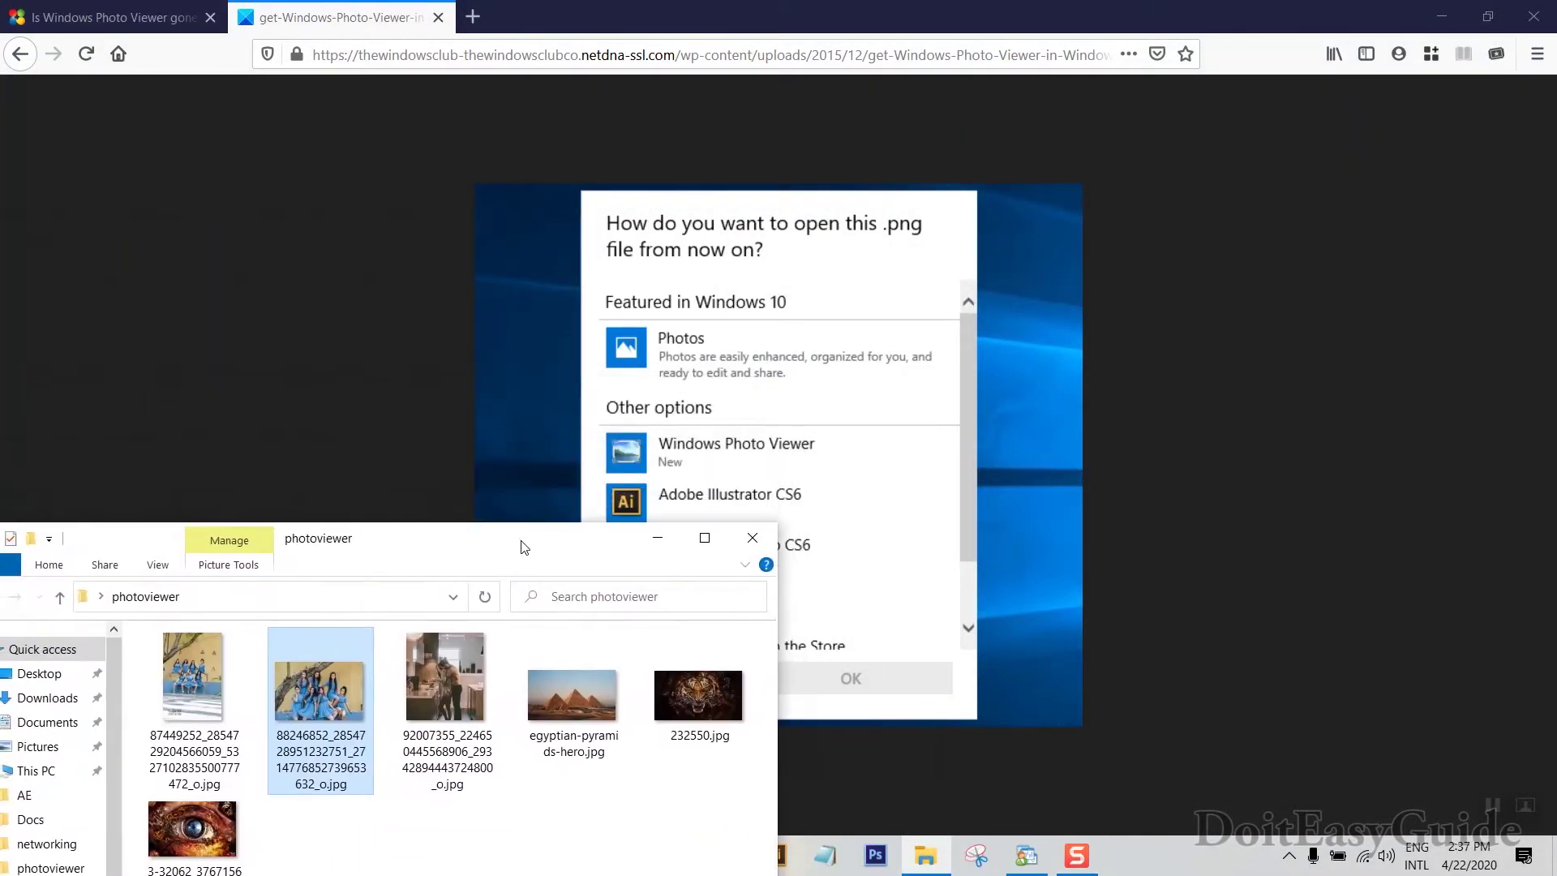
left_click(715, 18)
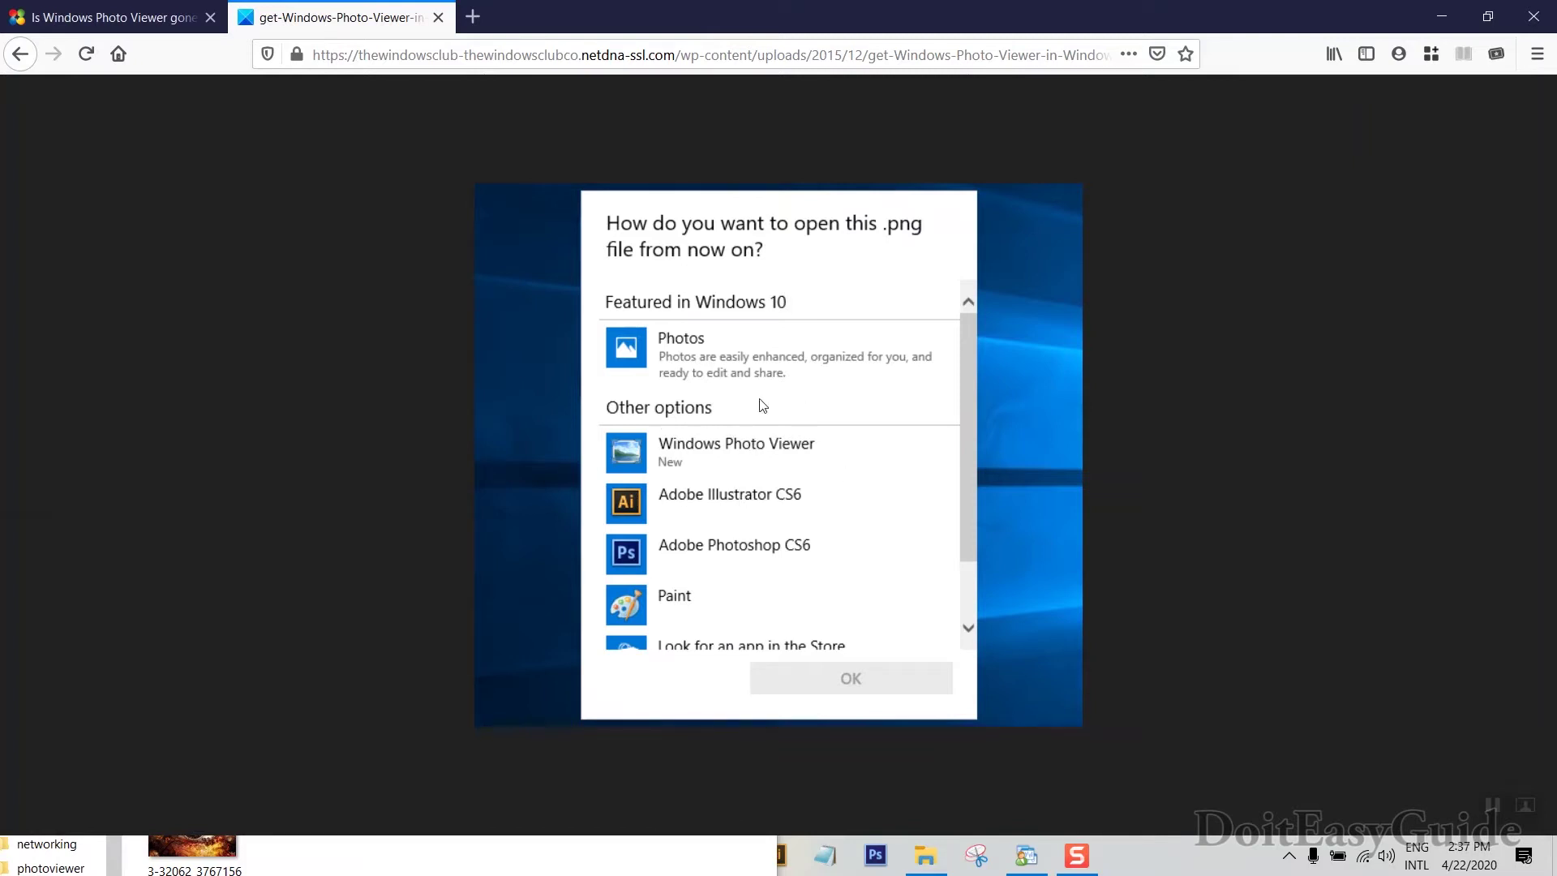
Step: Bring the photoviewer folder window back into full view and open the group photo starting with 88246852 in Photos
left_click(549, 843)
left_click_drag(567, 538, 567, 231)
right_click(706, 389)
key("Escape")
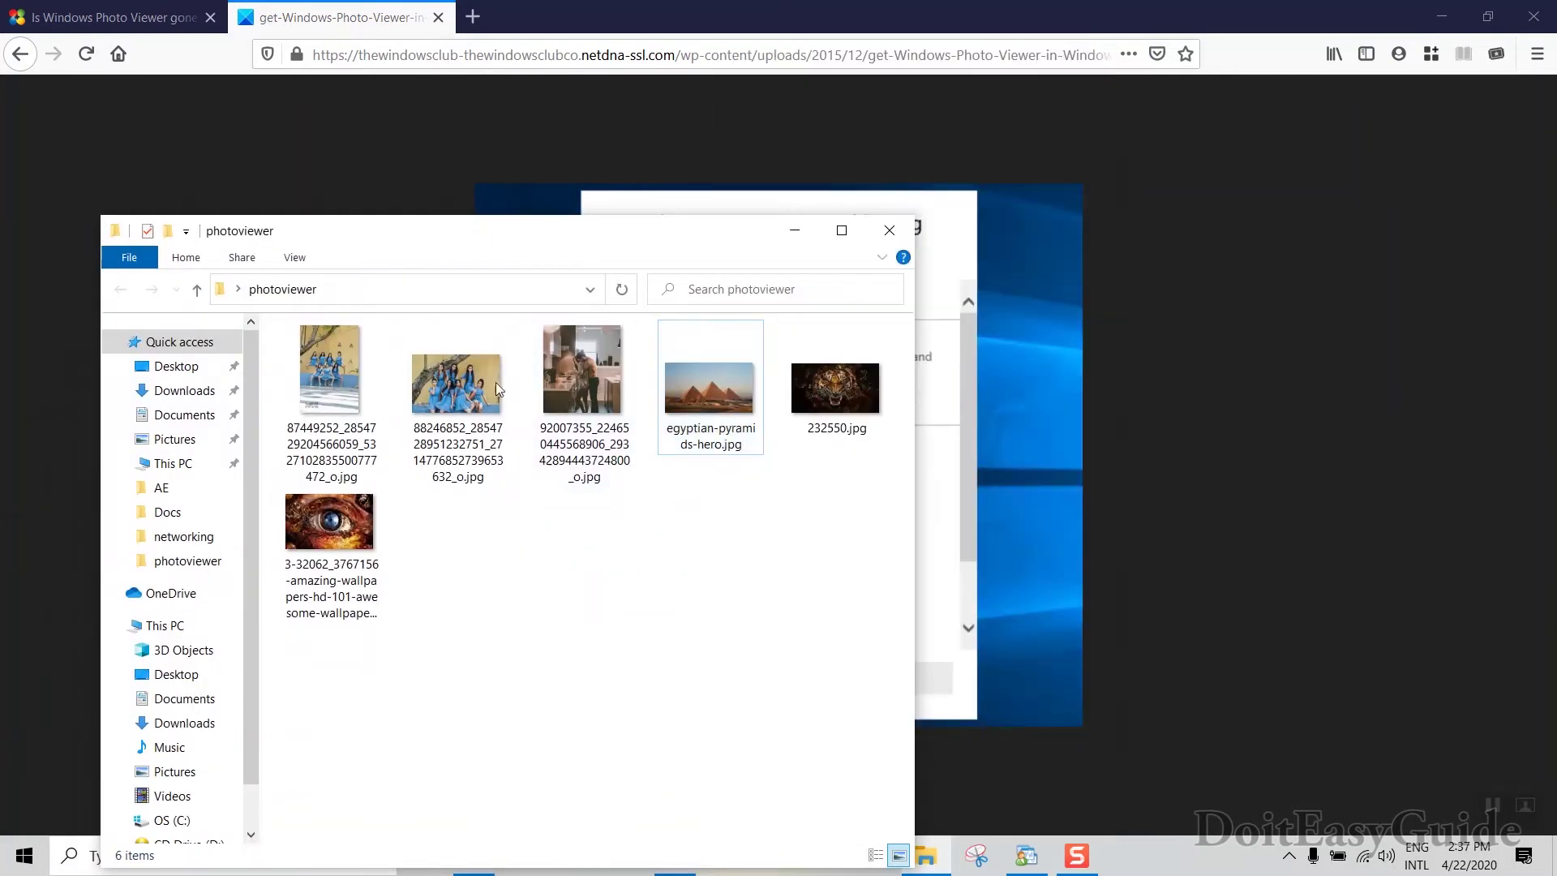
left_click(463, 371)
right_click(464, 372)
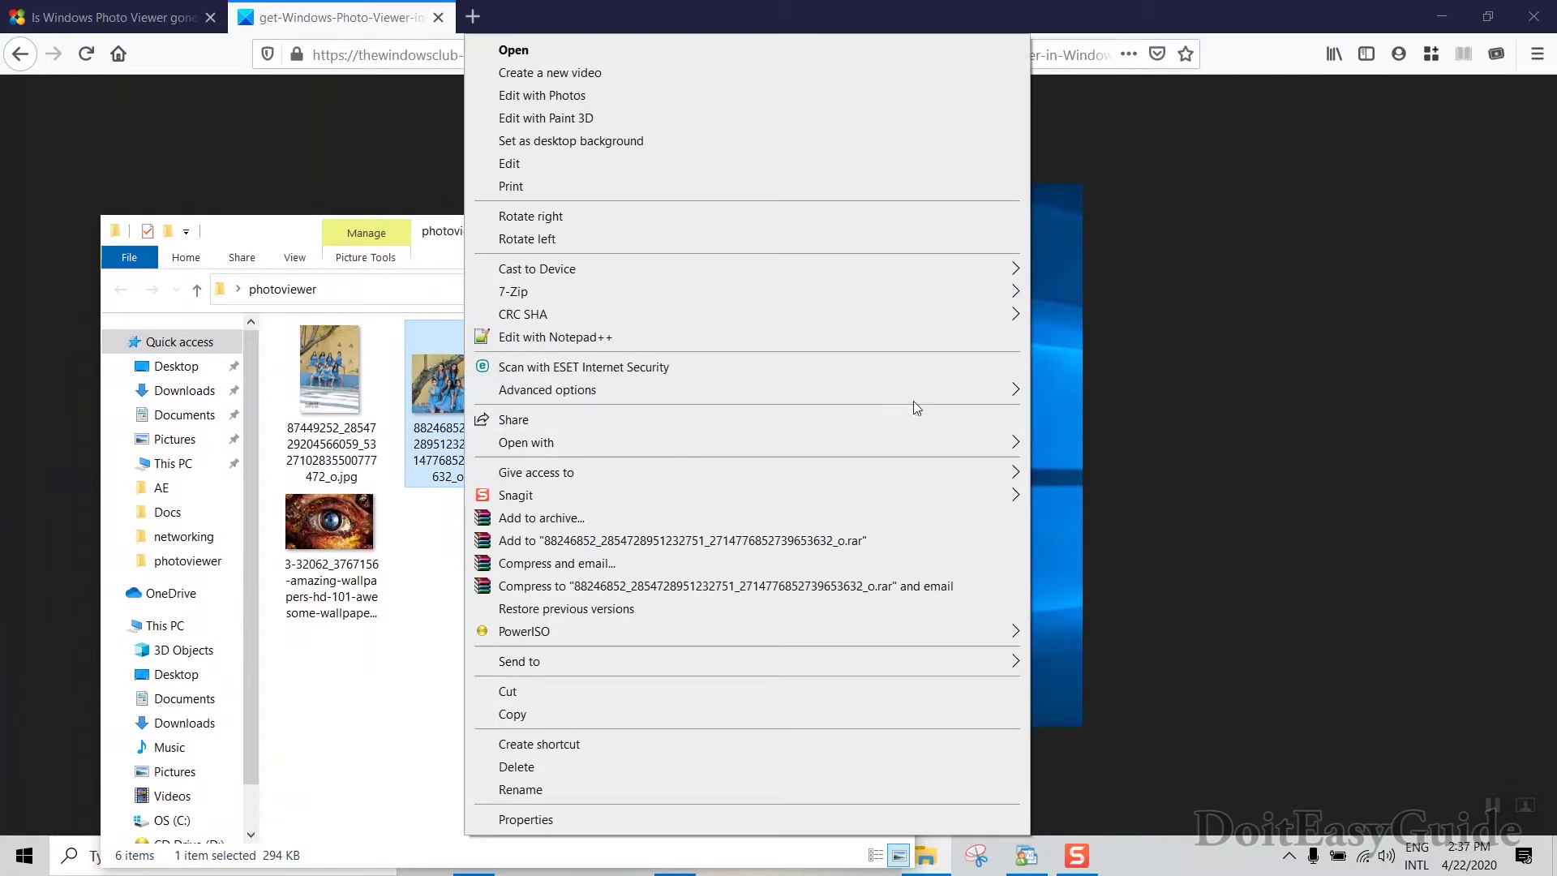
mouse_move(955, 442)
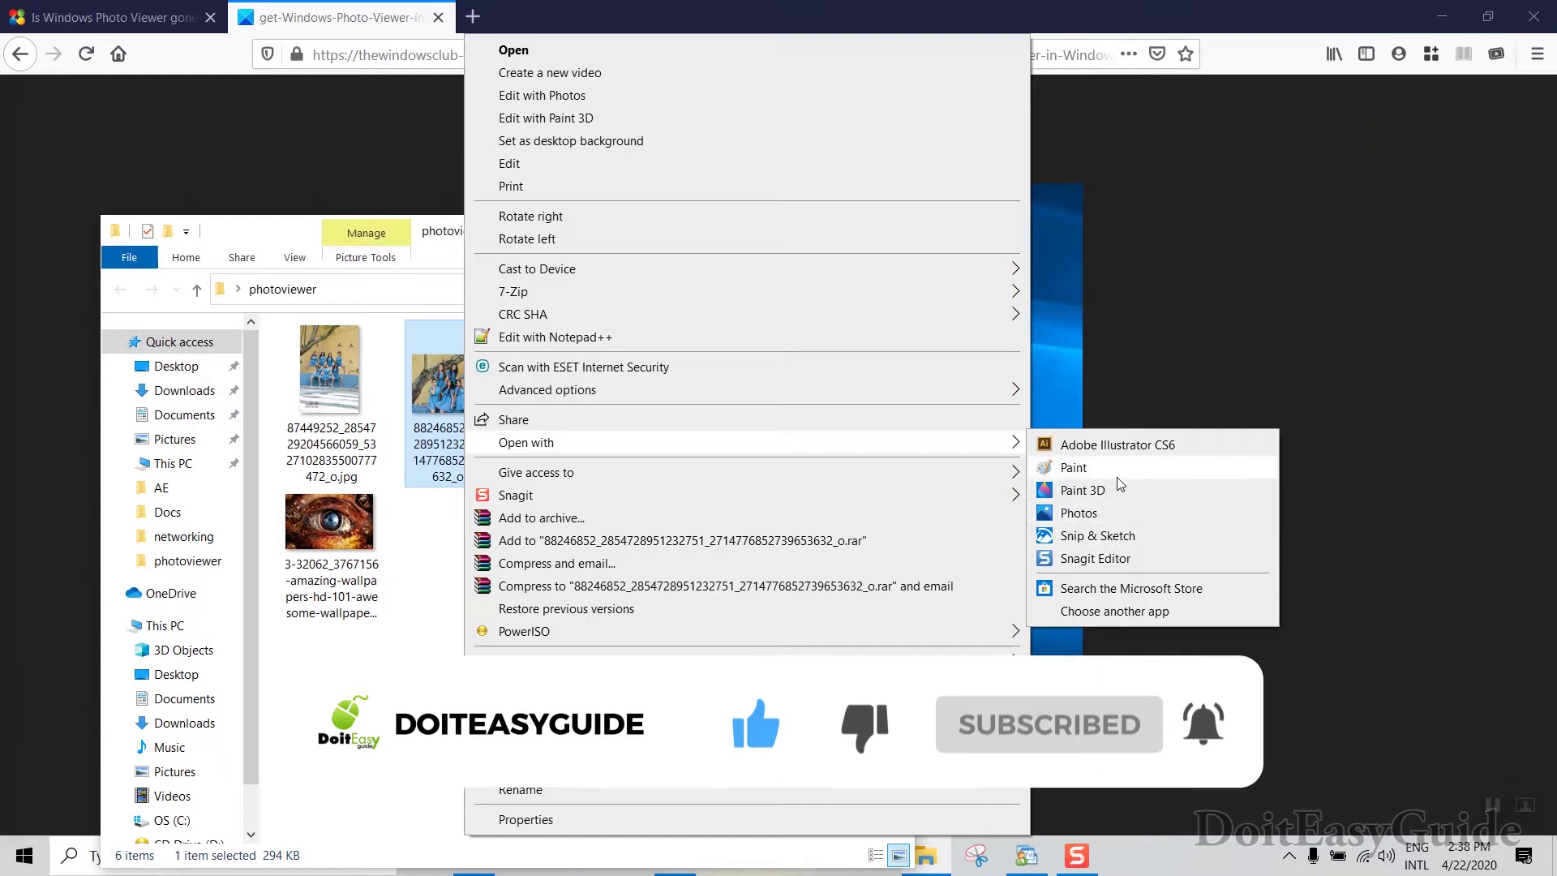
left_click(1079, 521)
Step: Browse through the folder's other pictures in Photos and close the viewer
scroll(947, 480, "down", 1)
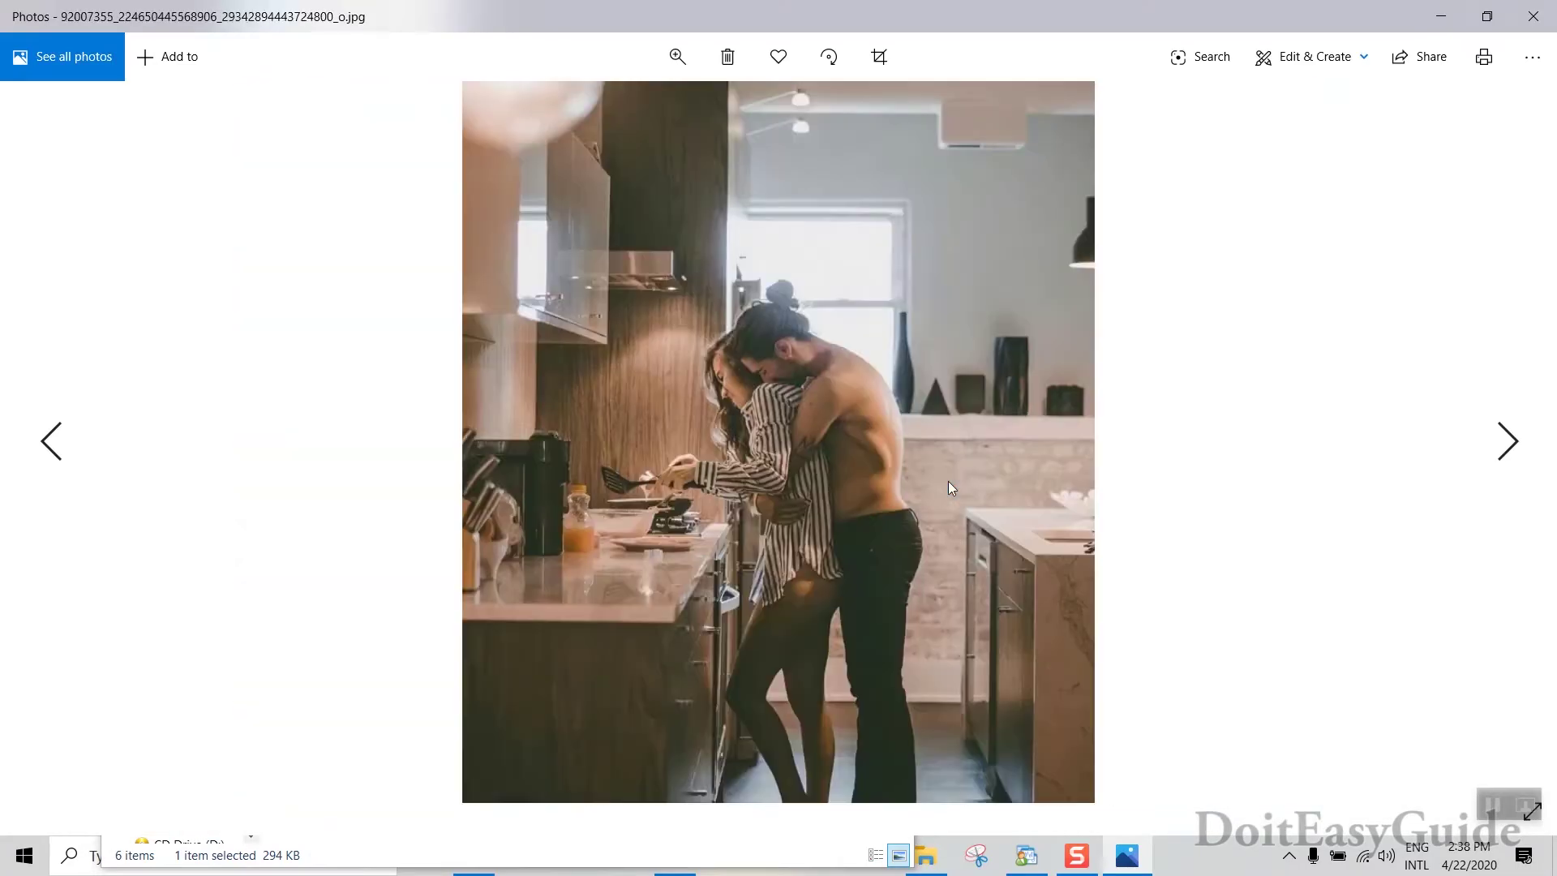
scroll(949, 486, "down", 2)
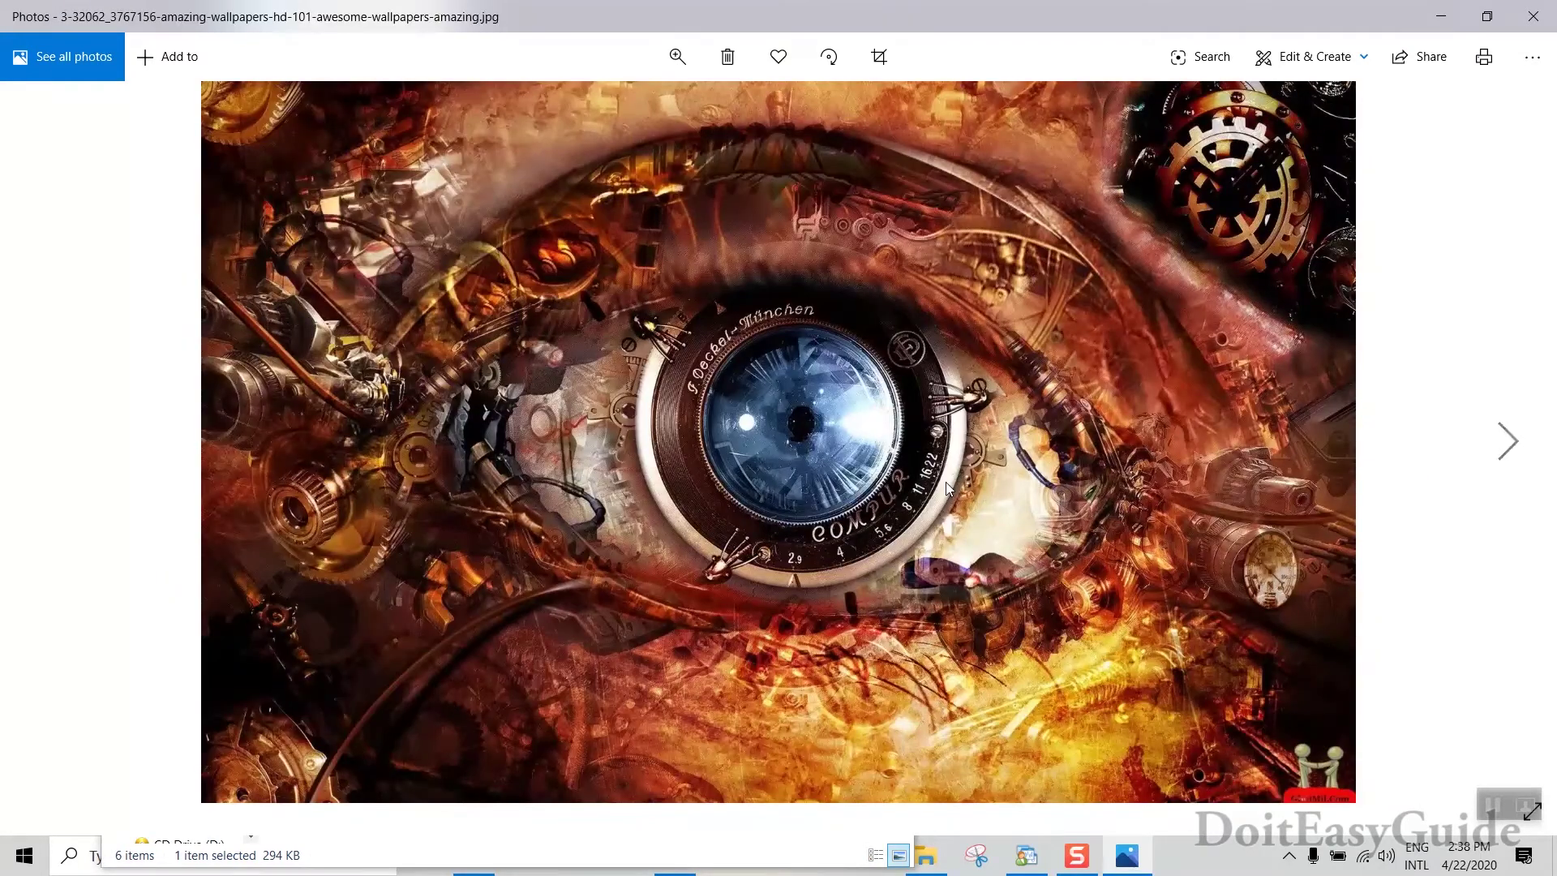
left_click(1549, 29)
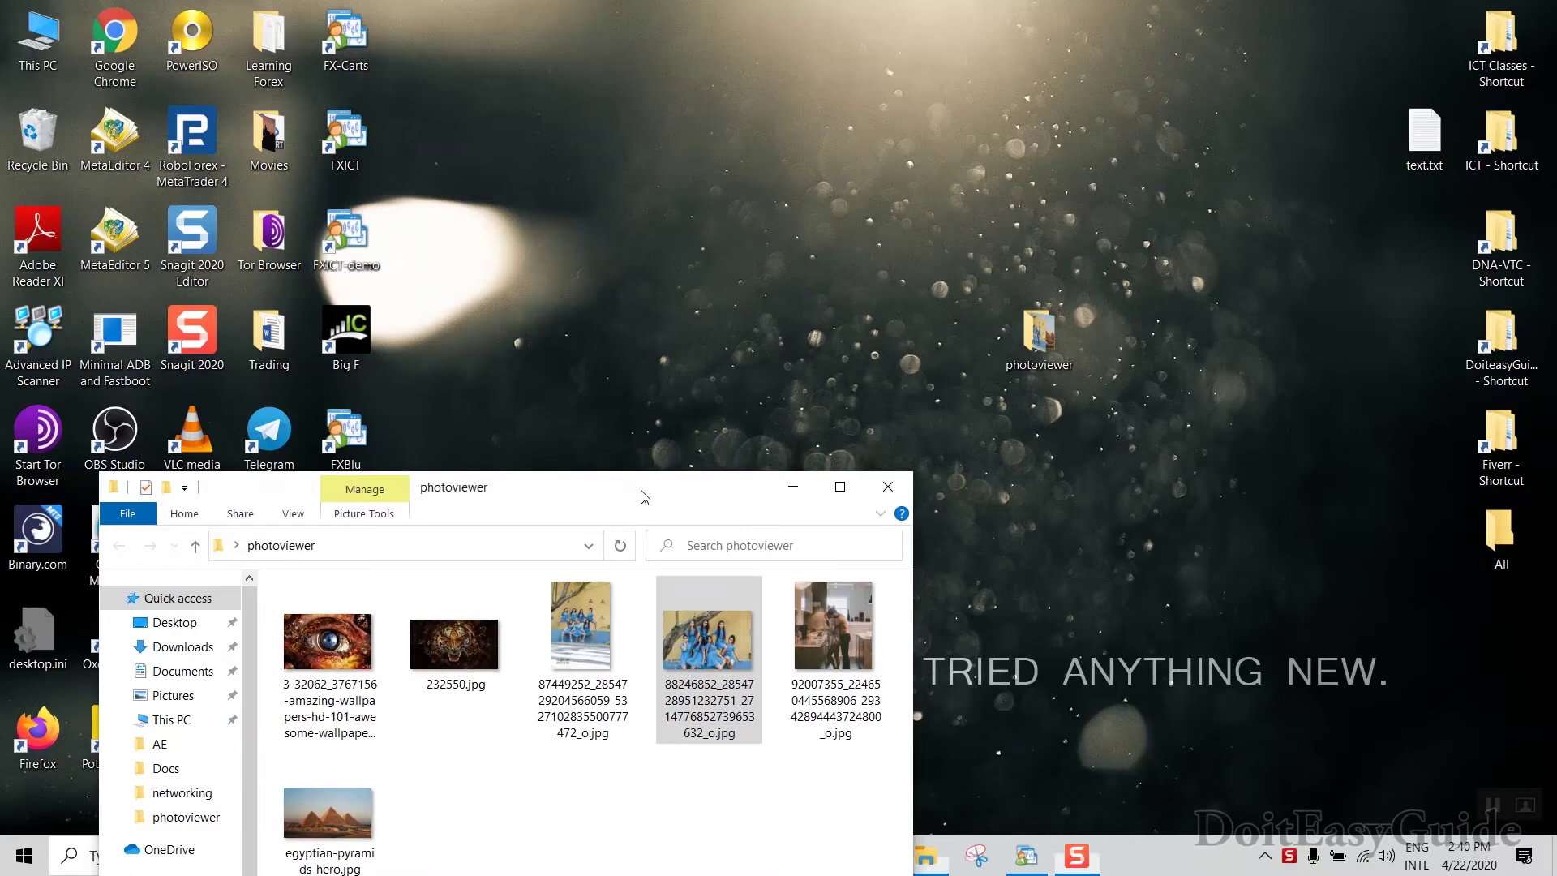
Step: Move the photoviewer folder window higher on the desktop and switch to Firefox
left_click_drag(643, 497, 681, 132)
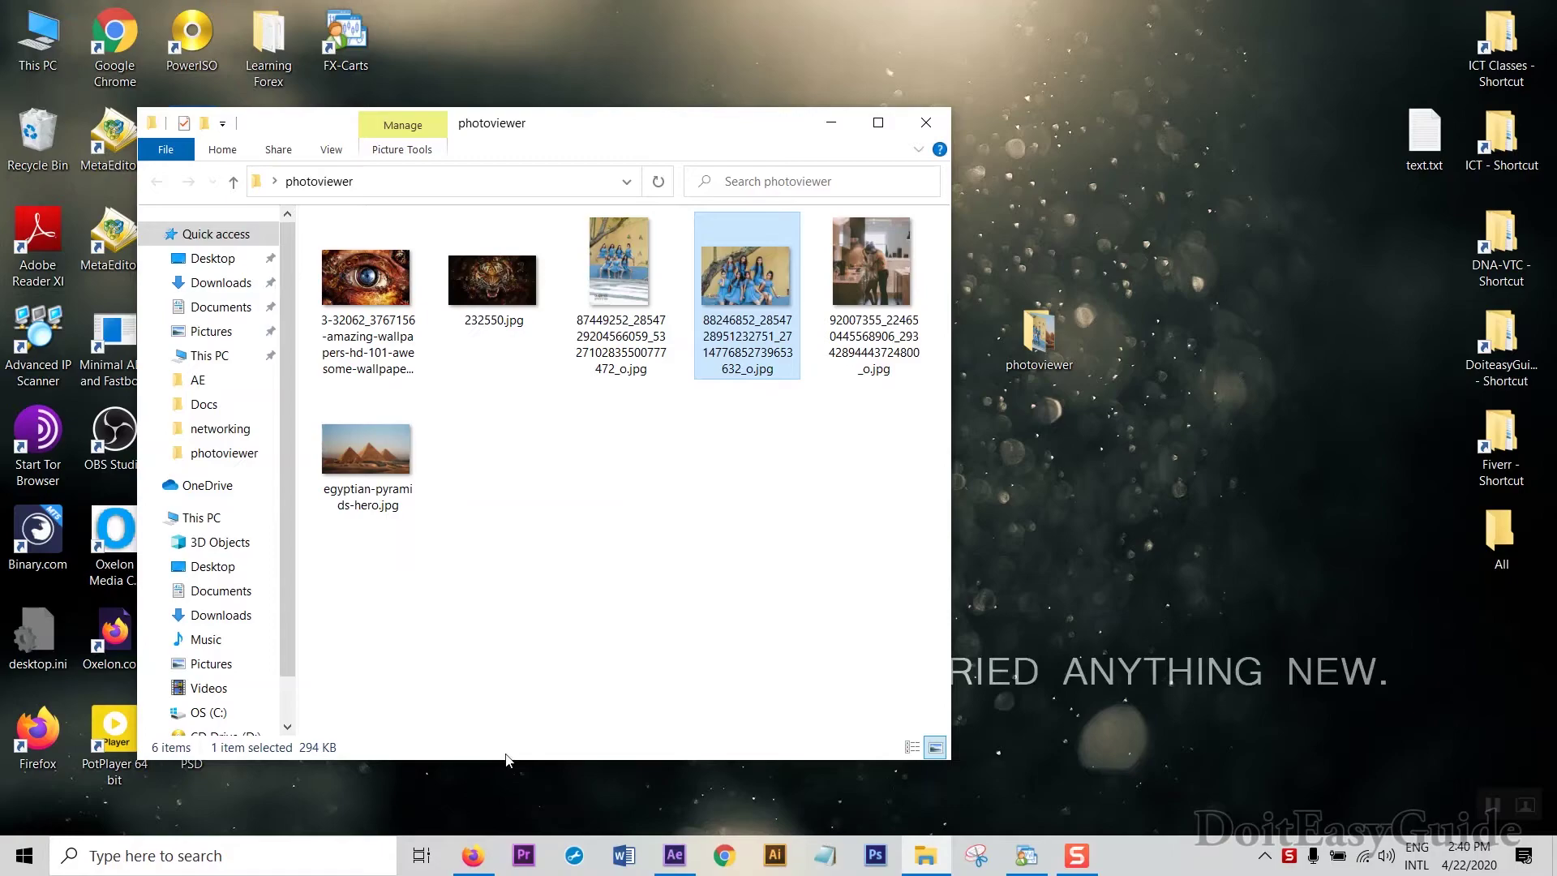
left_click(473, 856)
left_click(1198, 495)
scroll(1198, 495, "up", 1)
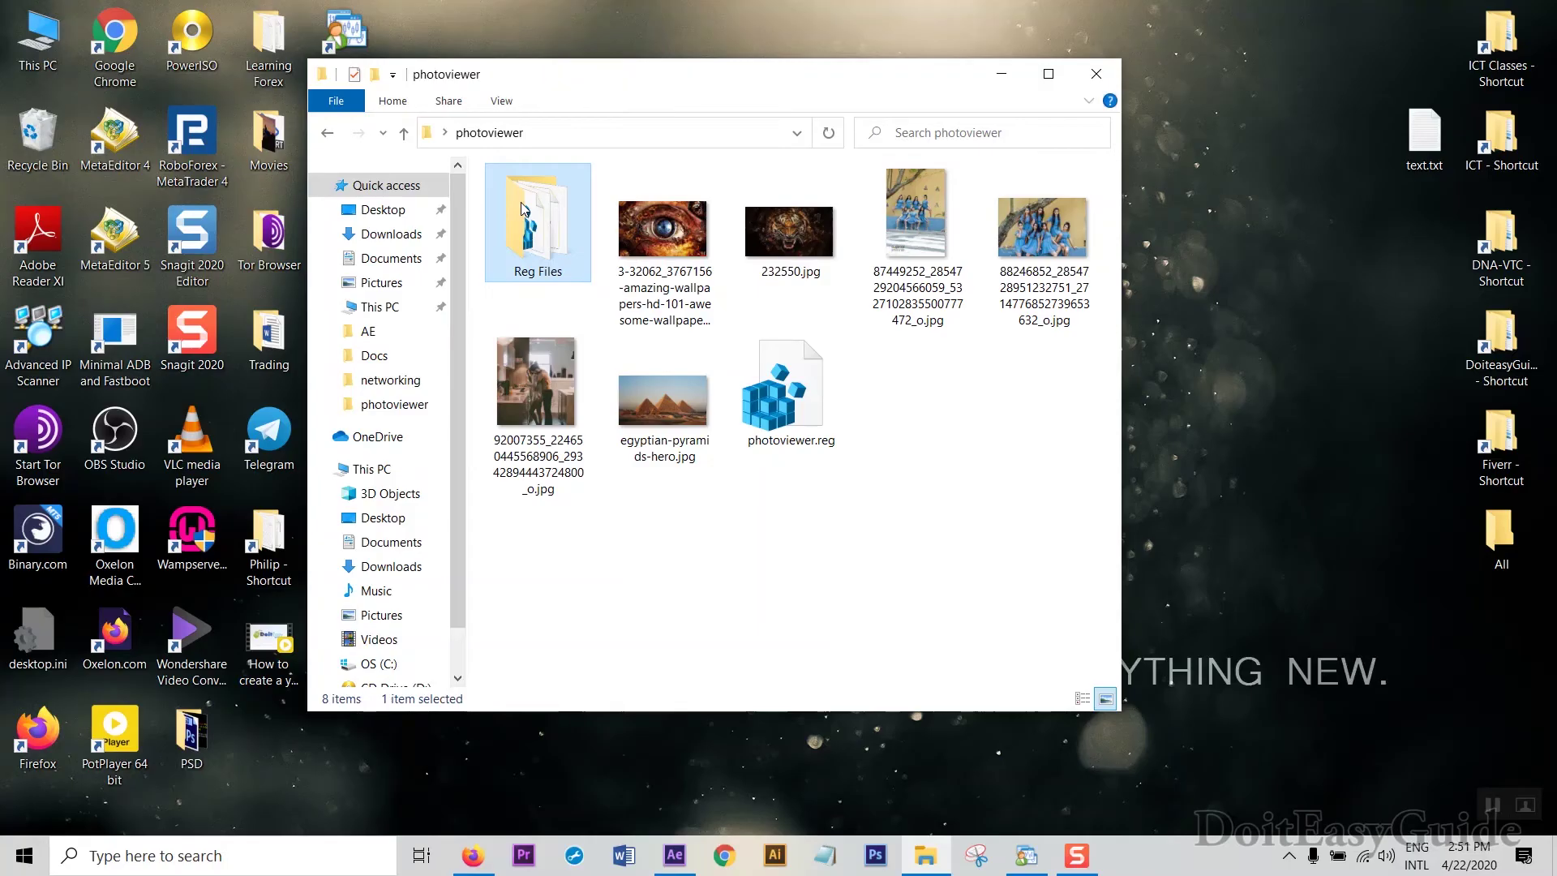
Step: Open the Reg Files folder and widen its Name column to fit the full registry file names
double_click(532, 203)
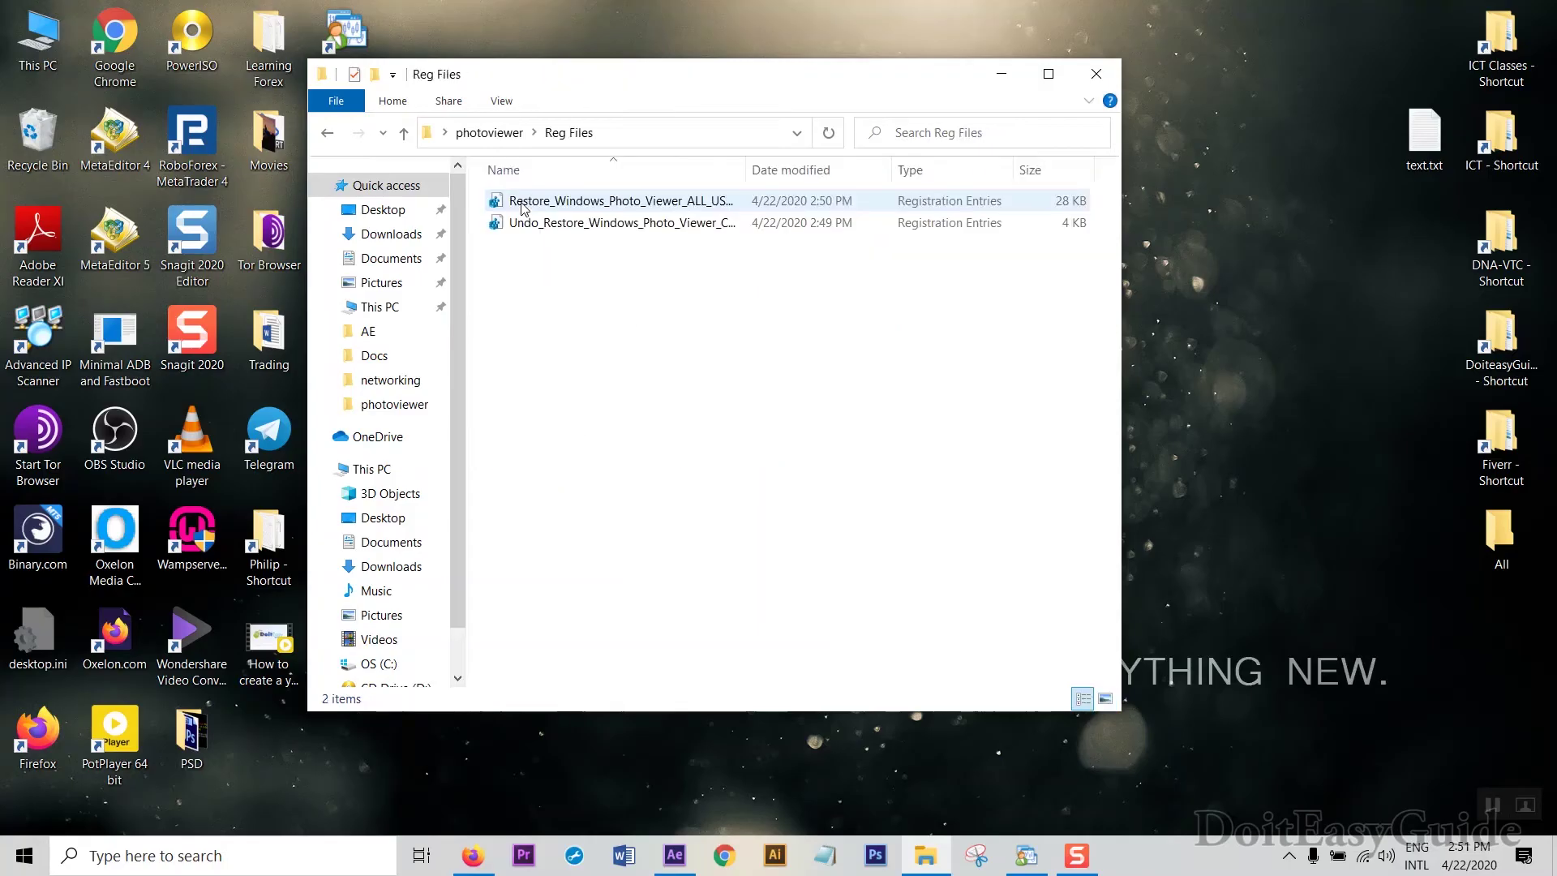
double_click(745, 167)
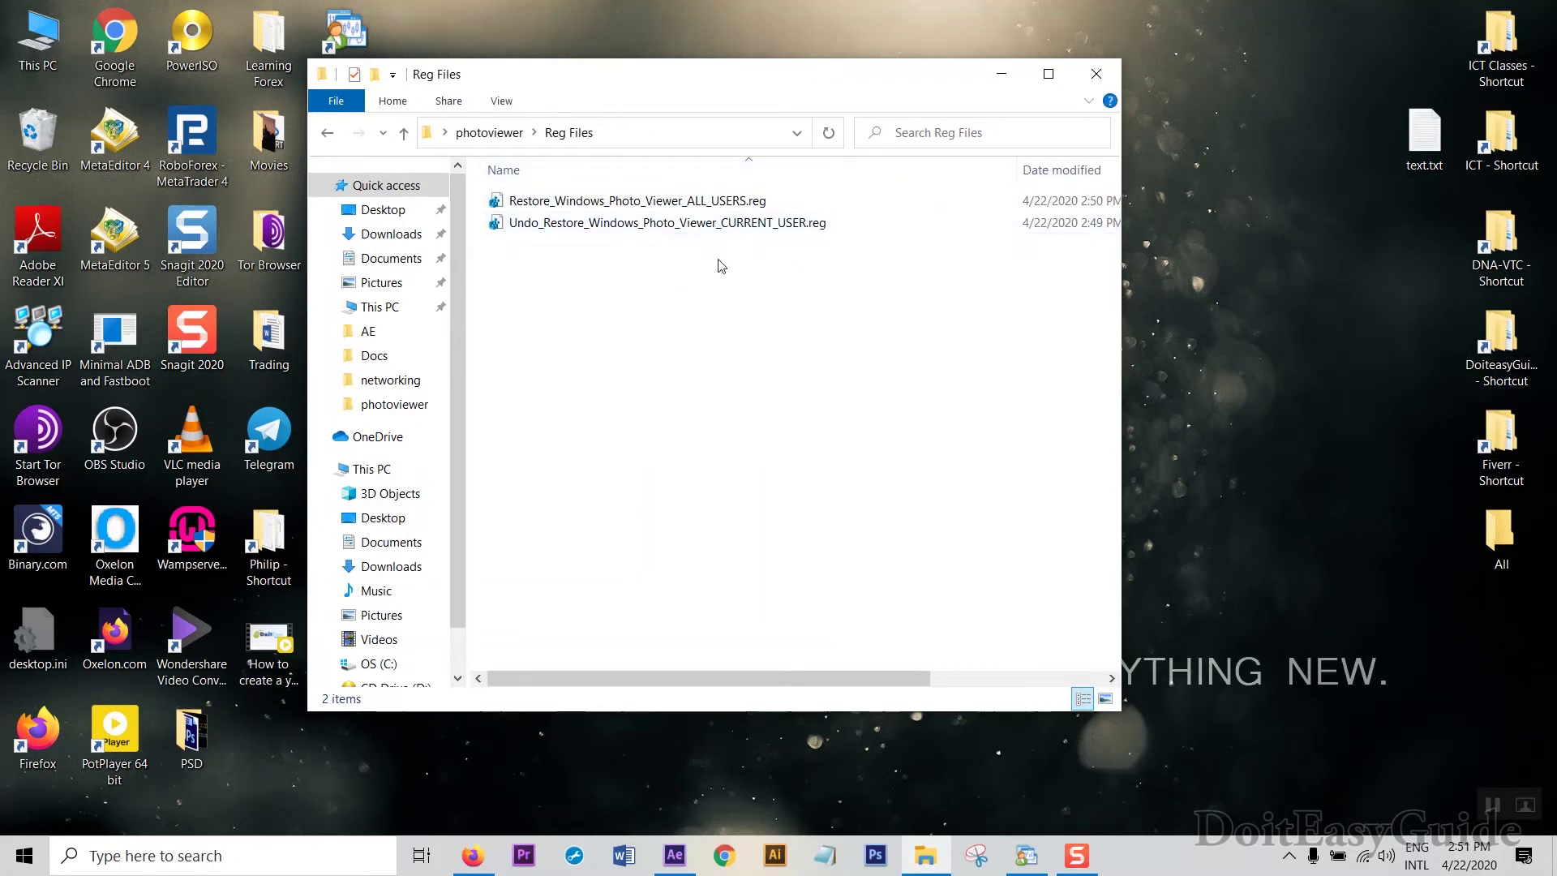
left_click(702, 201)
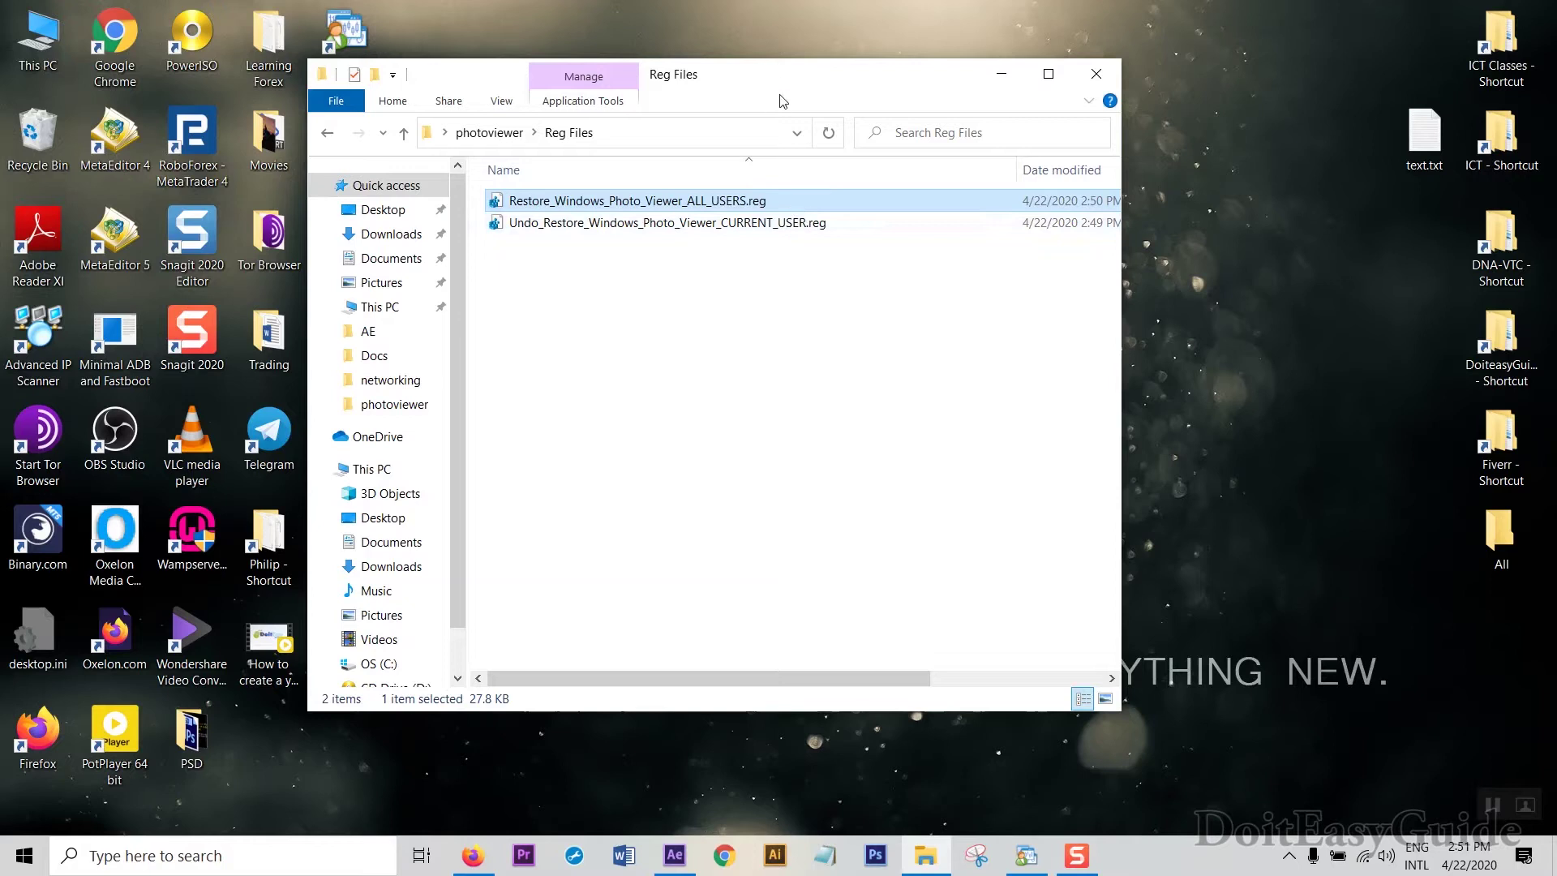
left_click_drag(797, 91, 843, 112)
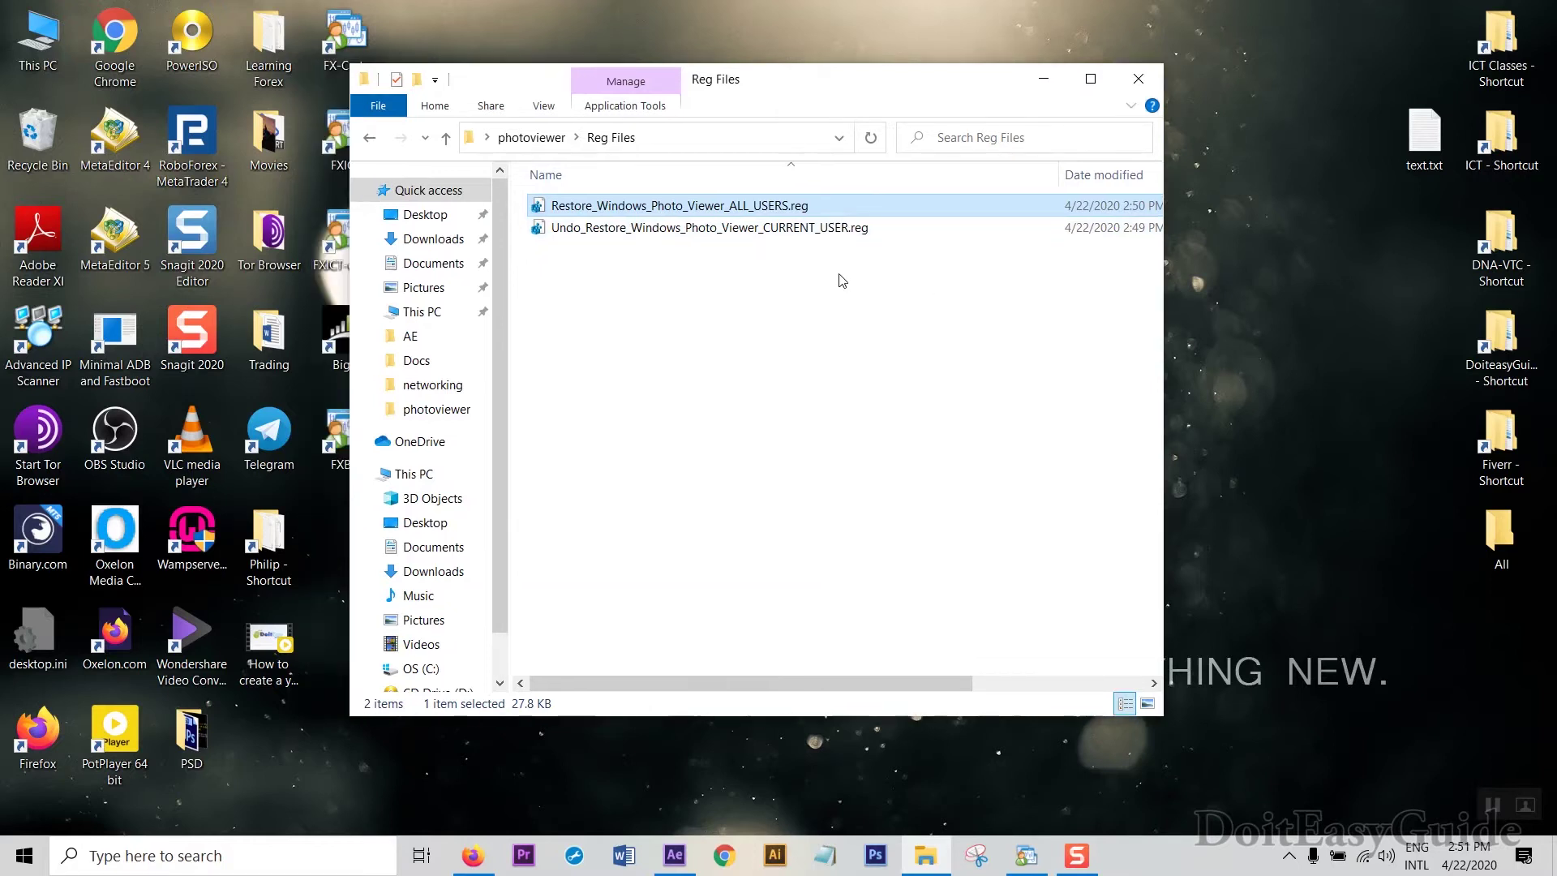
left_click(832, 233)
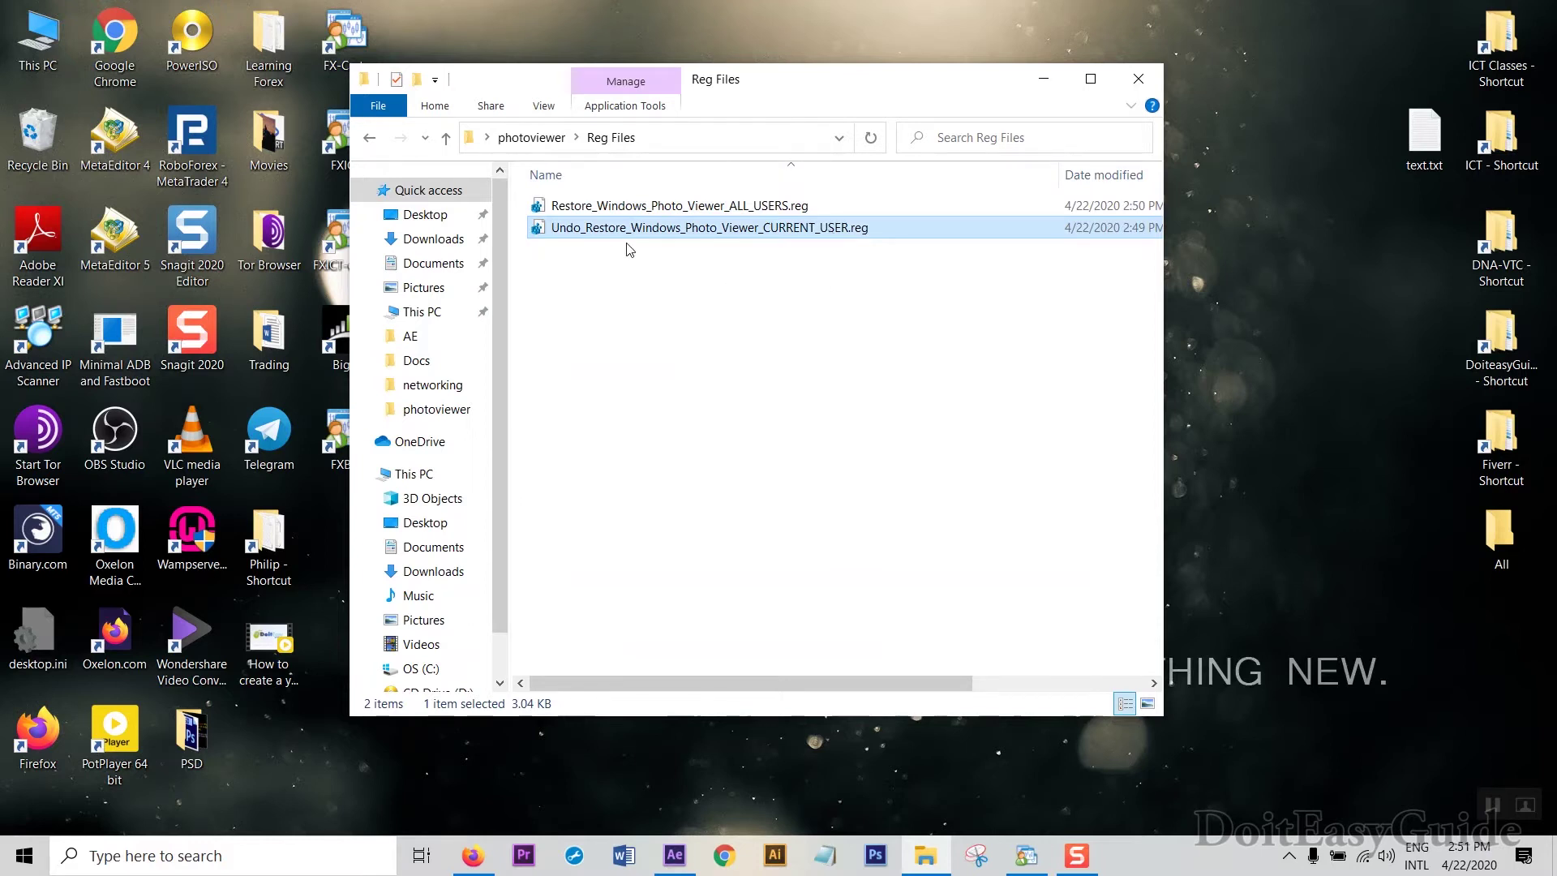
right_click(647, 235)
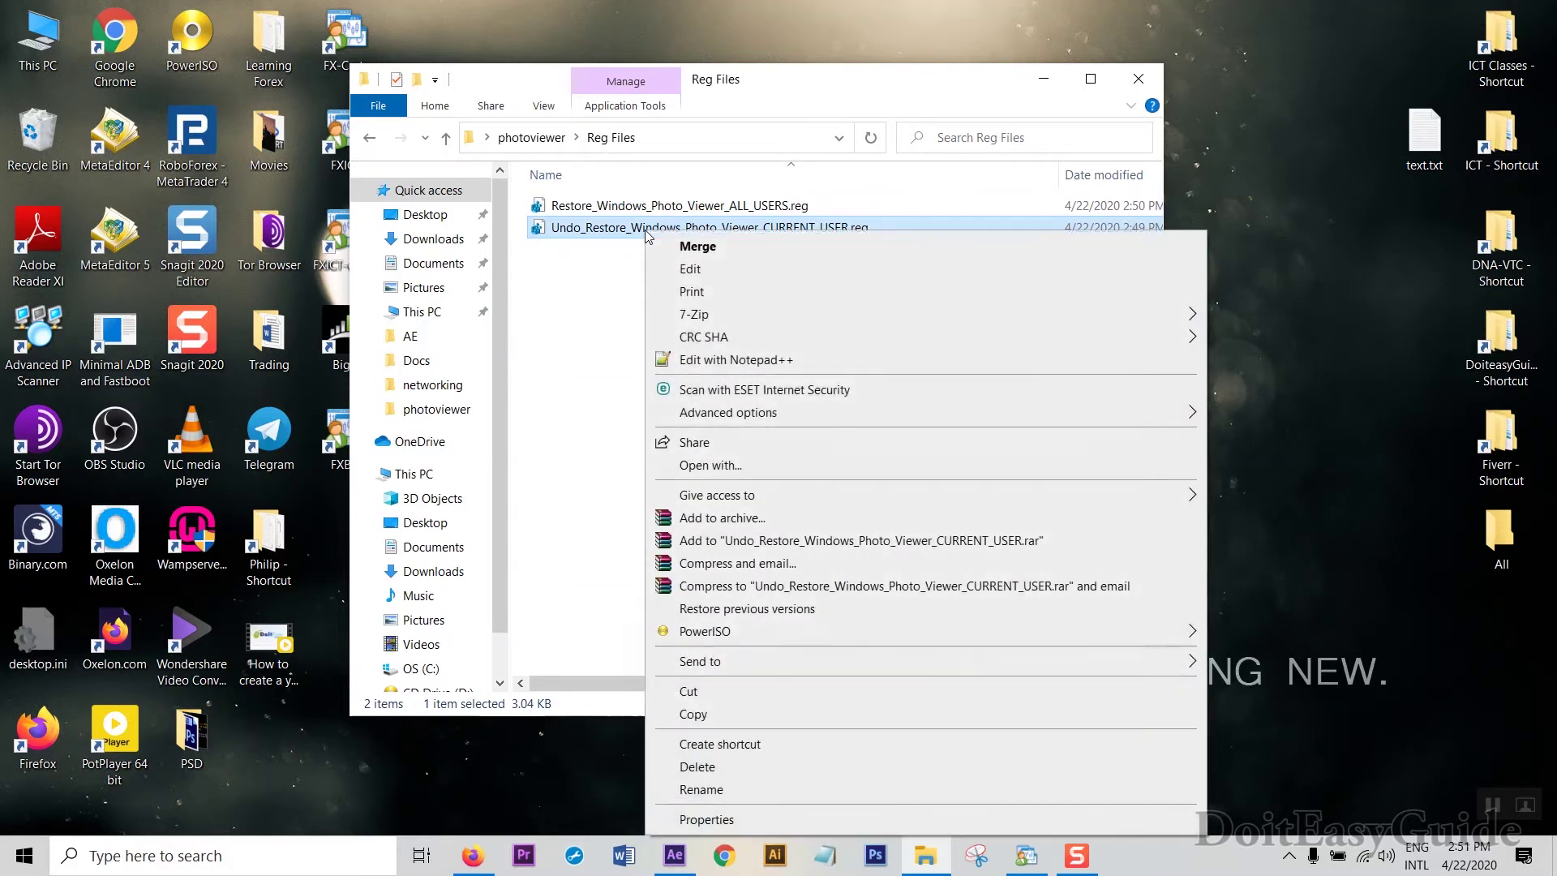
left_click(702, 466)
key("Escape")
Step: Open Undo_Restore_Windows_Photo_Viewer_CURRENT_USER.reg with Notepad, without making Notepad the default for .reg files
right_click(777, 233)
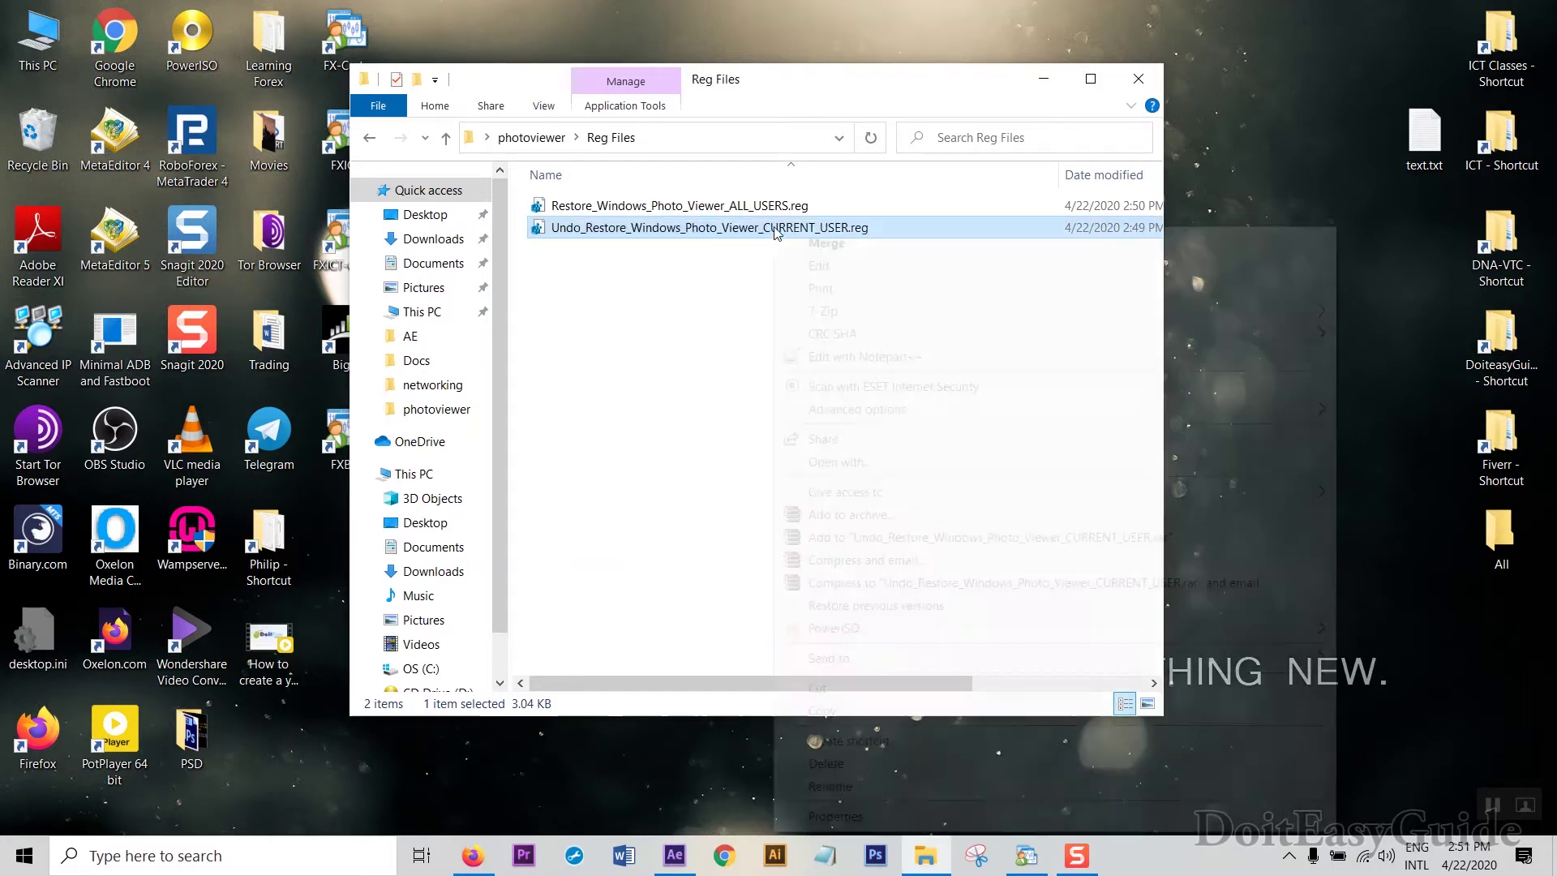
left_click(843, 463)
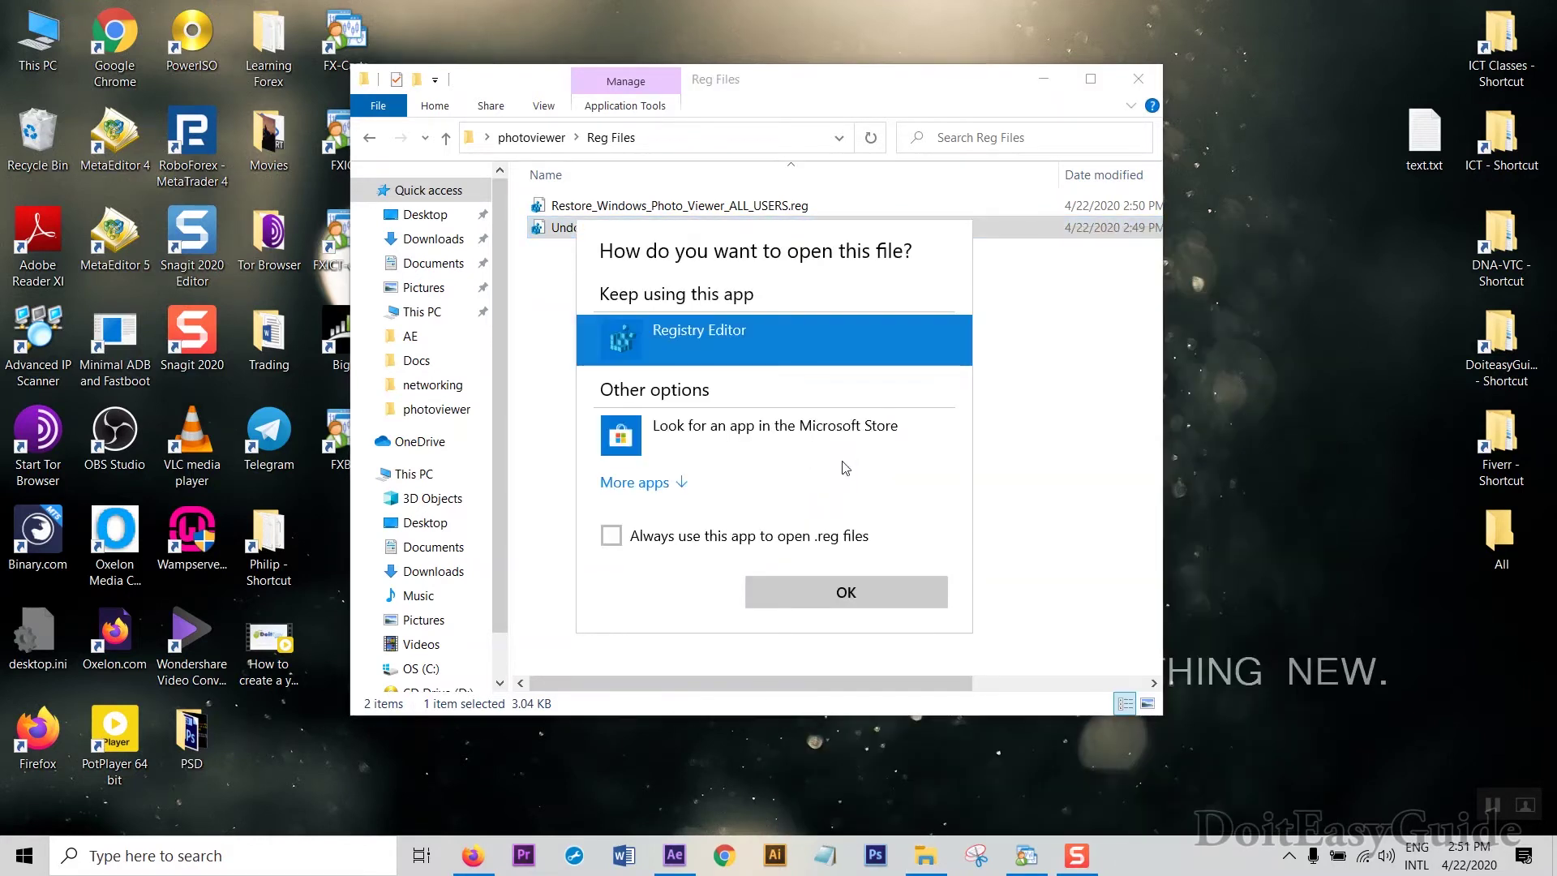
left_click(649, 483)
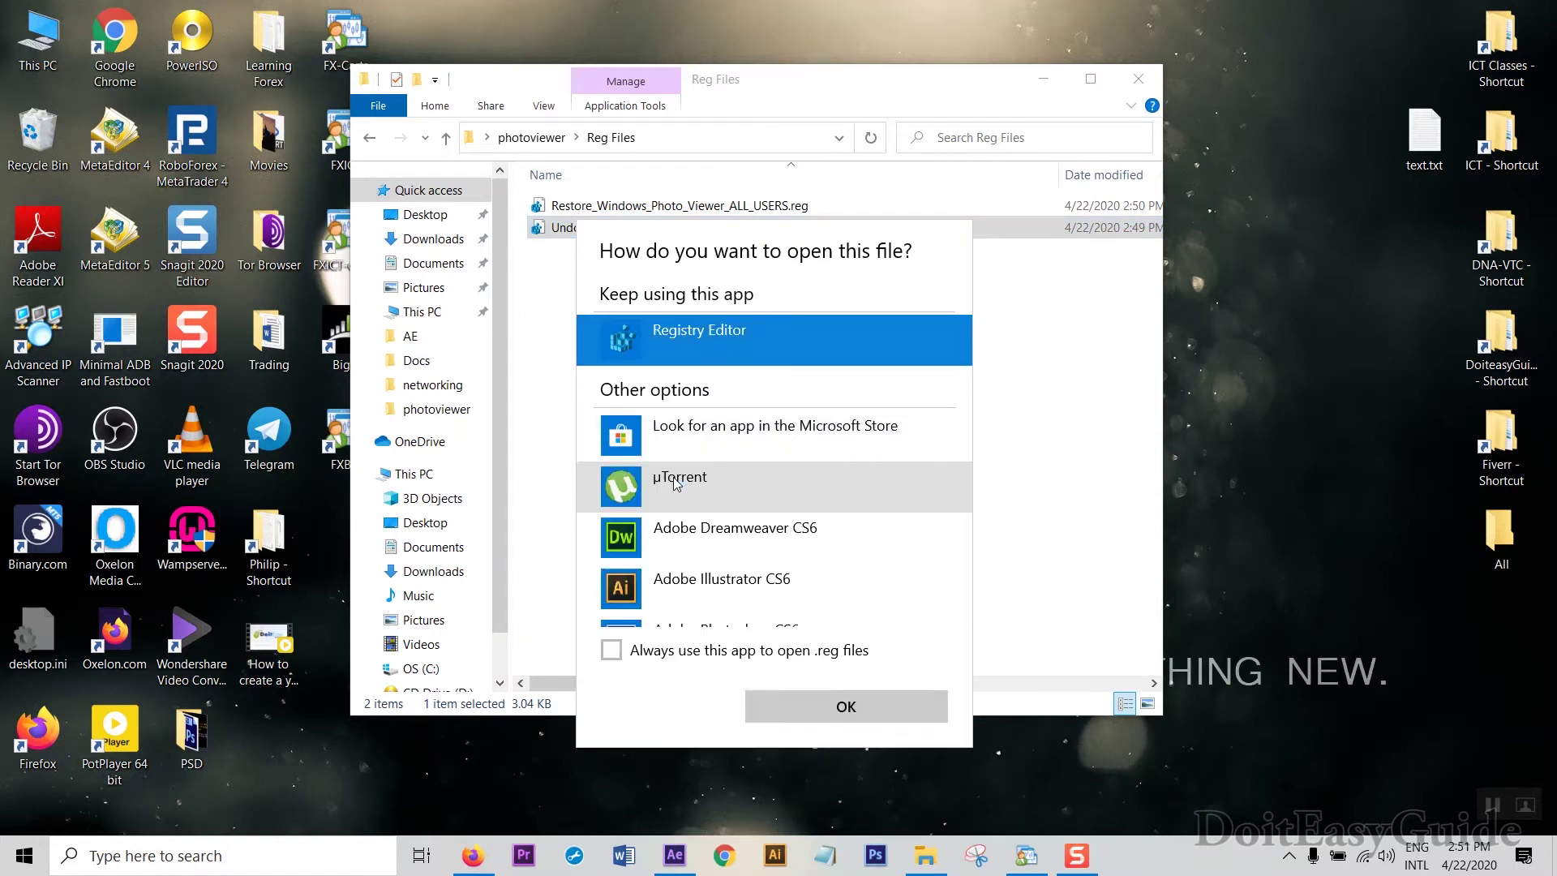
scroll(697, 516, "down", 2)
scroll(695, 517, "down", 3)
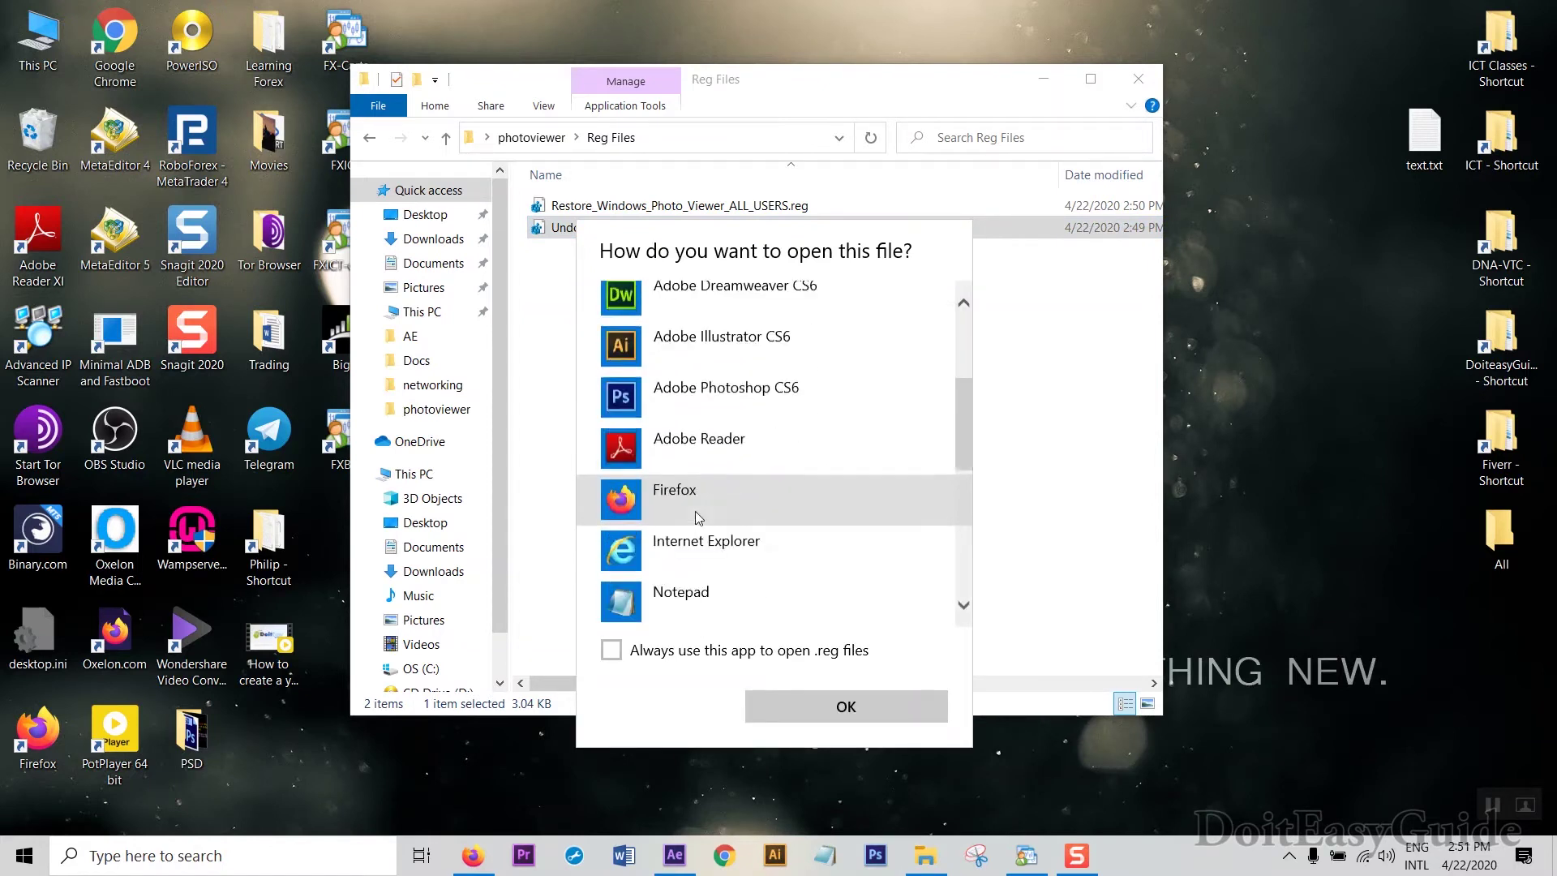
left_click(695, 564)
left_click(848, 703)
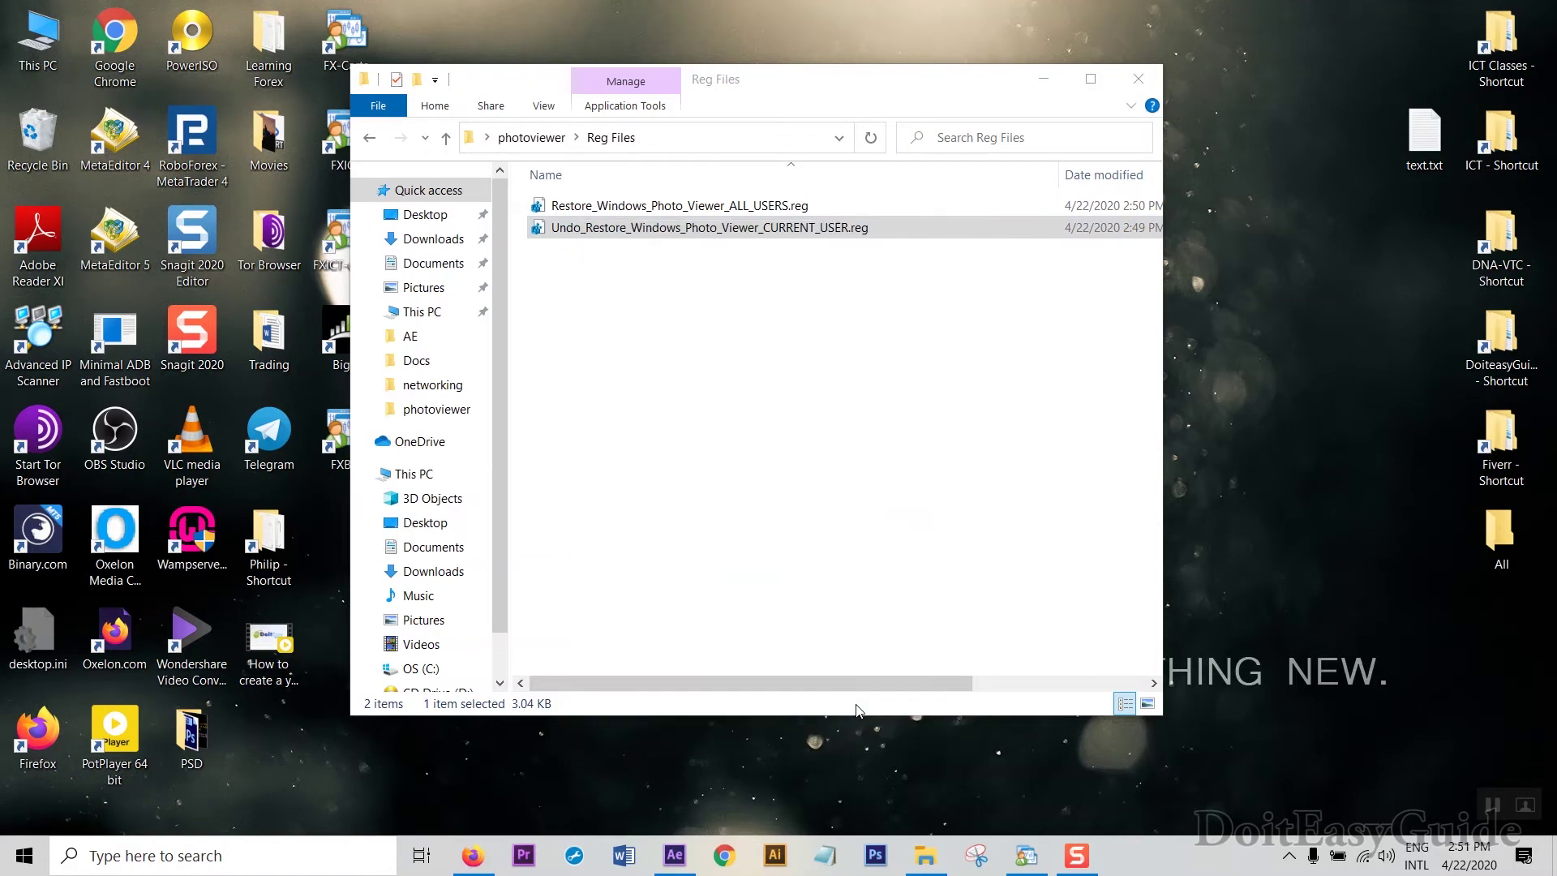
Step: Look through the registry entries in the Undo_Restore file and close Notepad
left_click(838, 454)
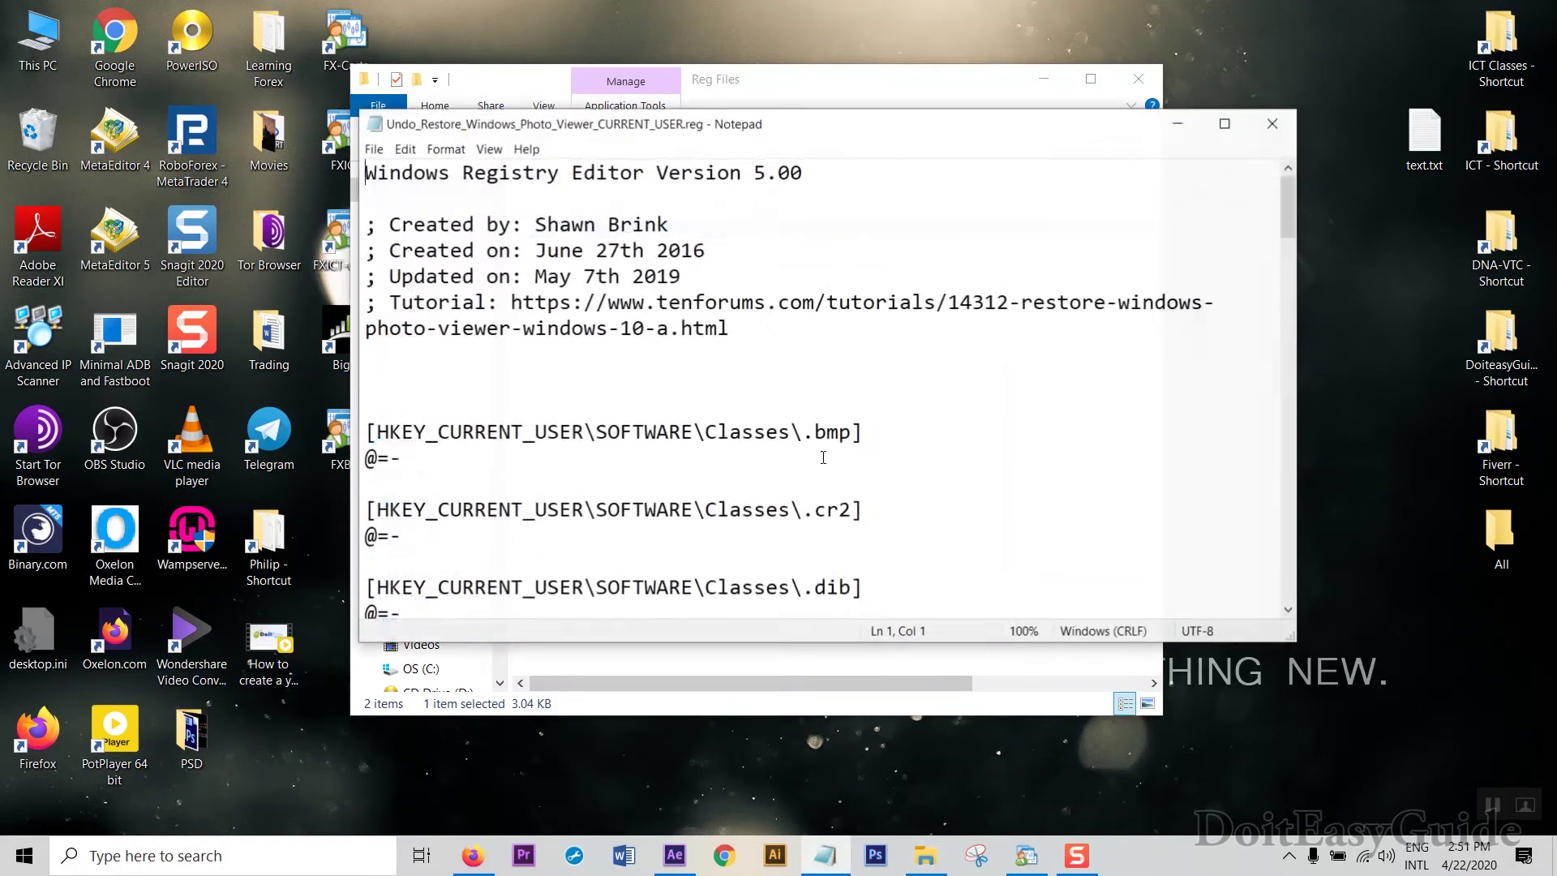
scroll(973, 365, "down", 10)
left_click(1270, 124)
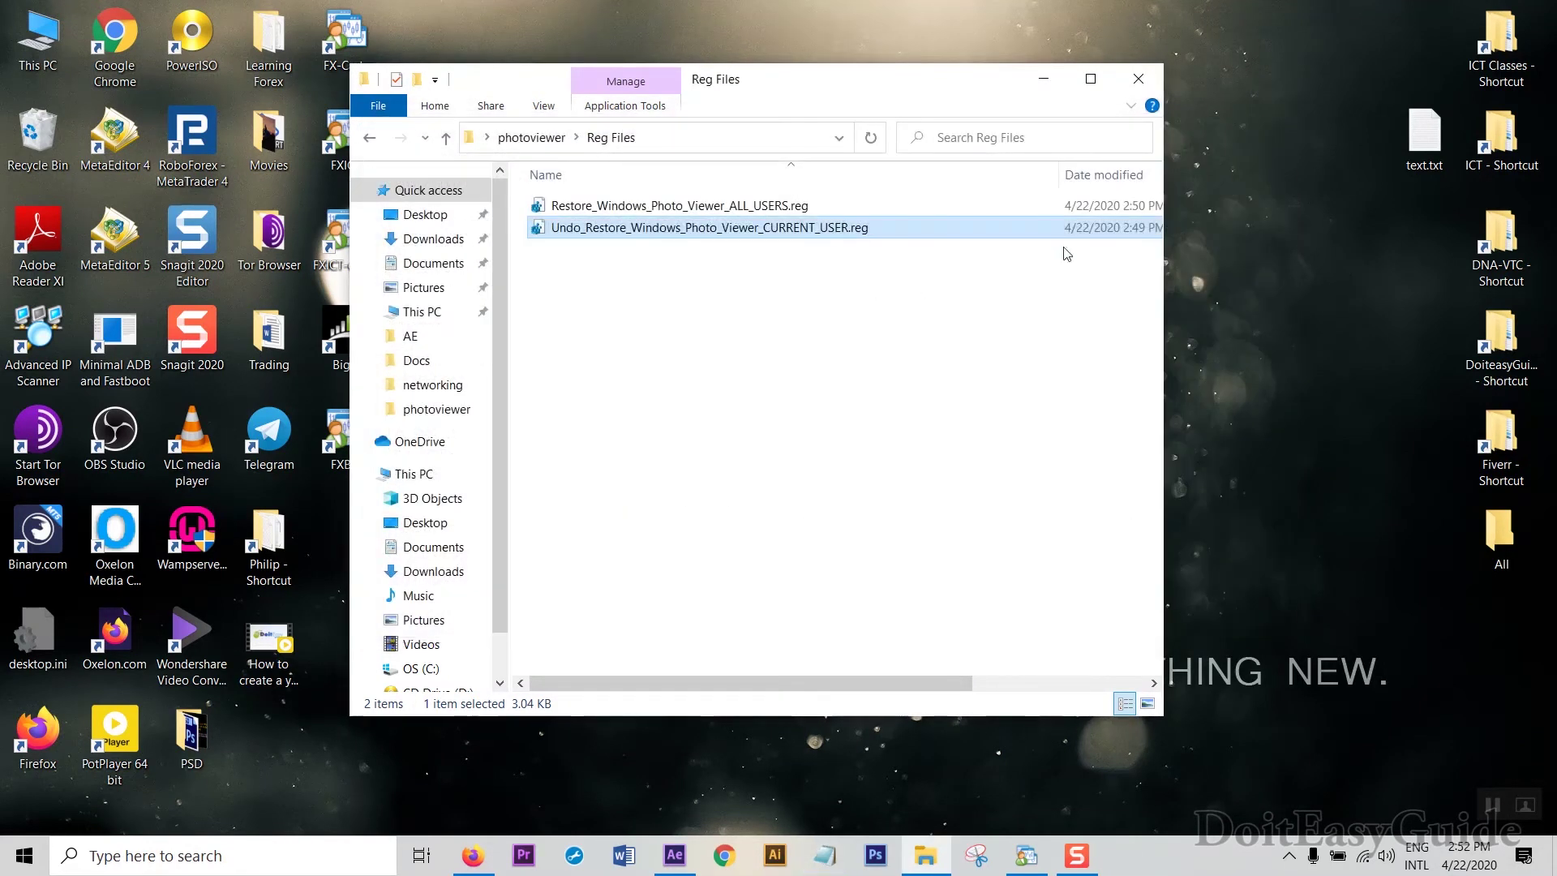
Step: Run Undo_Restore_Windows_Photo_Viewer_CURRENT_USER.reg and approve adding its entries to the registry
double_click(713, 228)
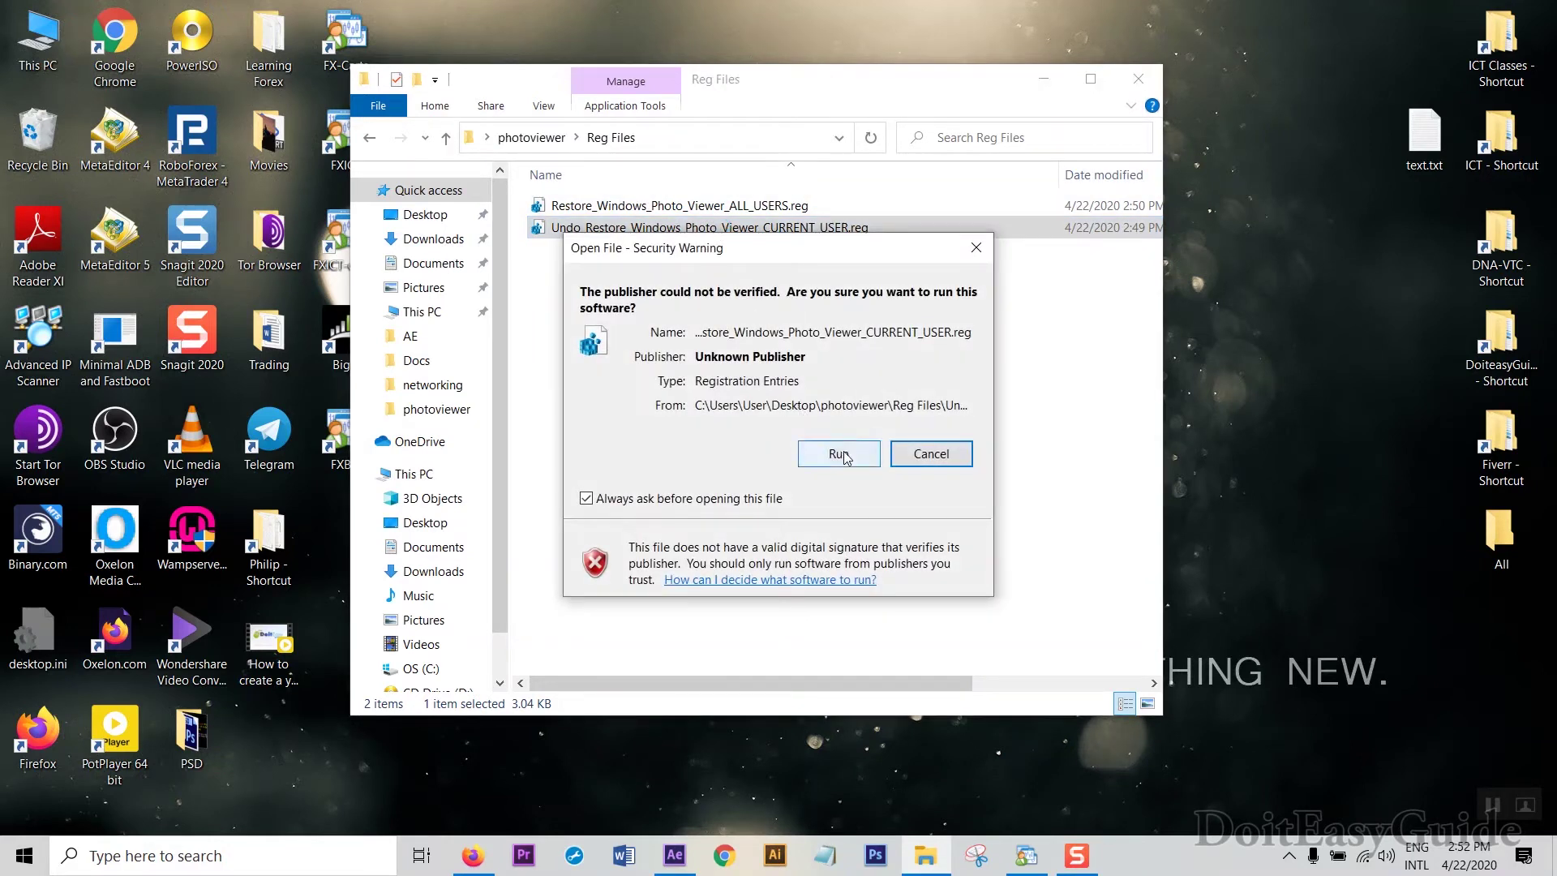
left_click(842, 453)
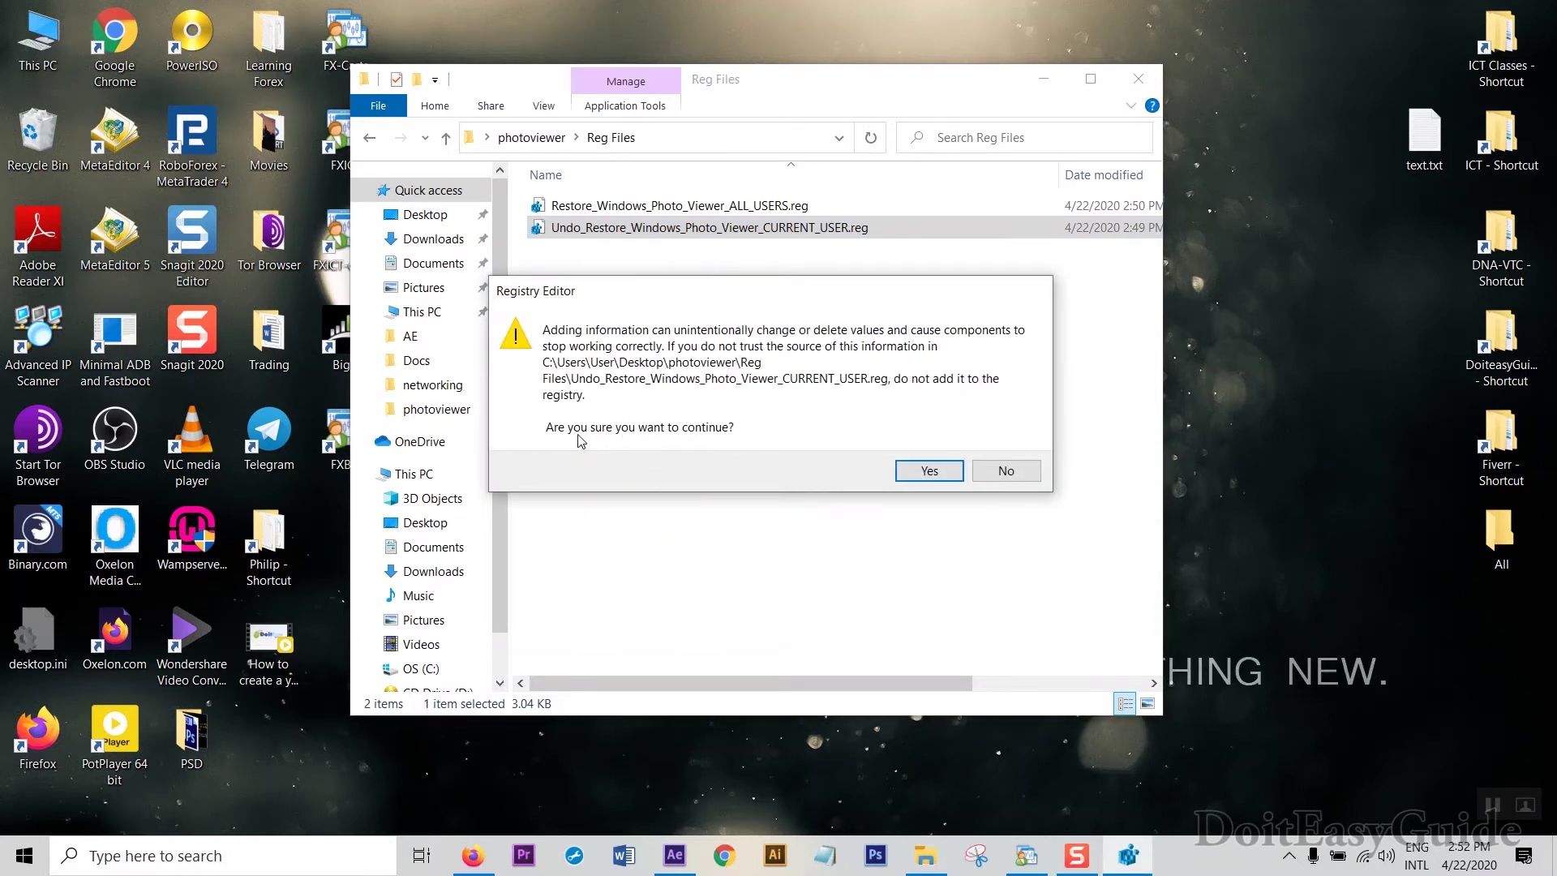
left_click(925, 473)
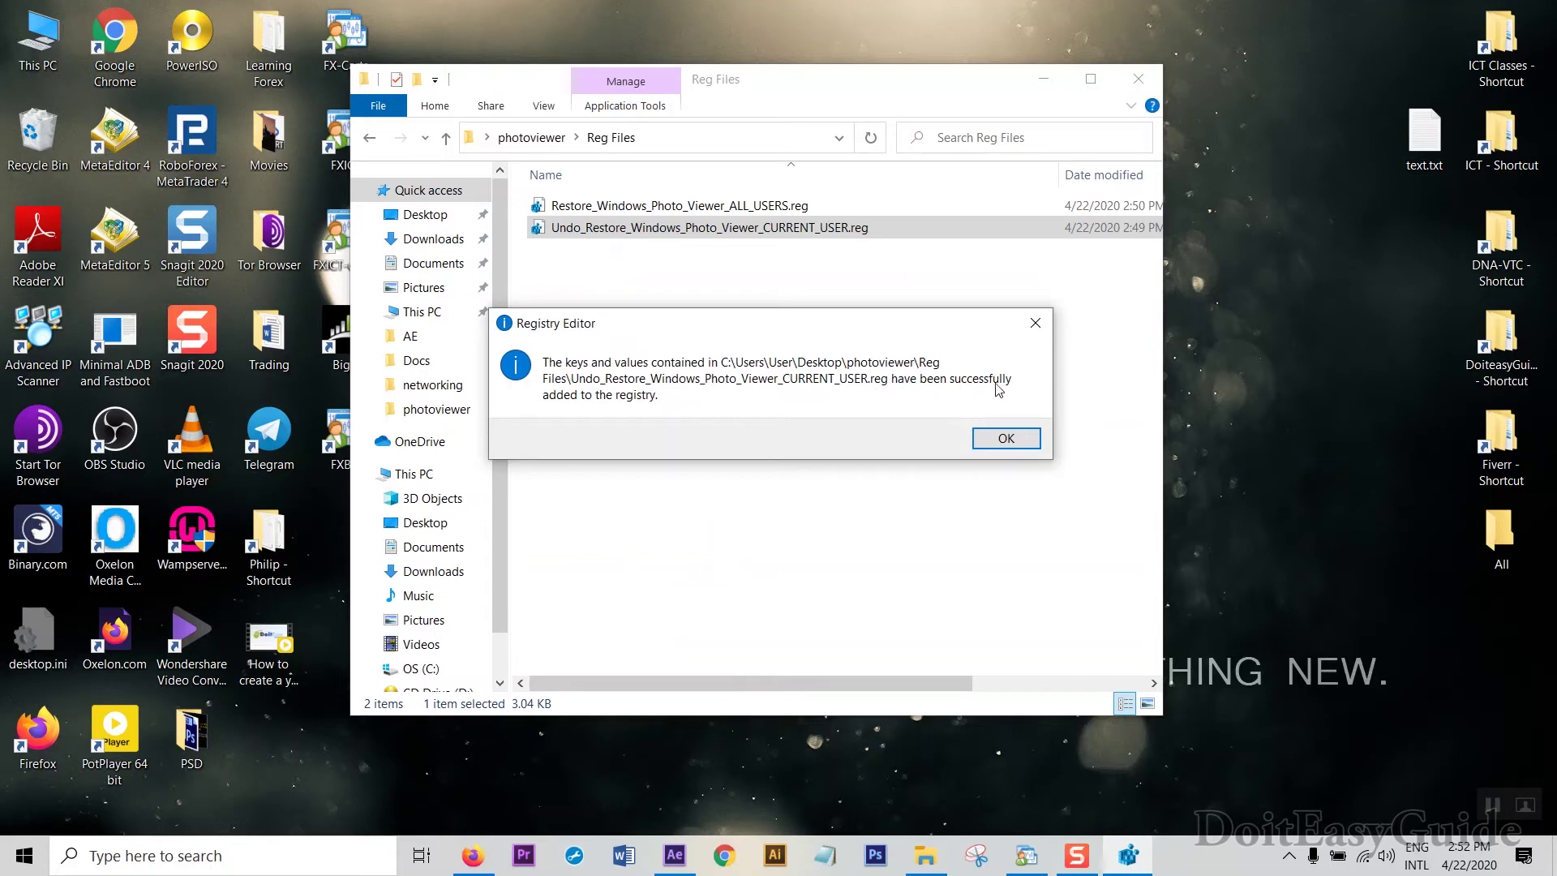
left_click(1003, 438)
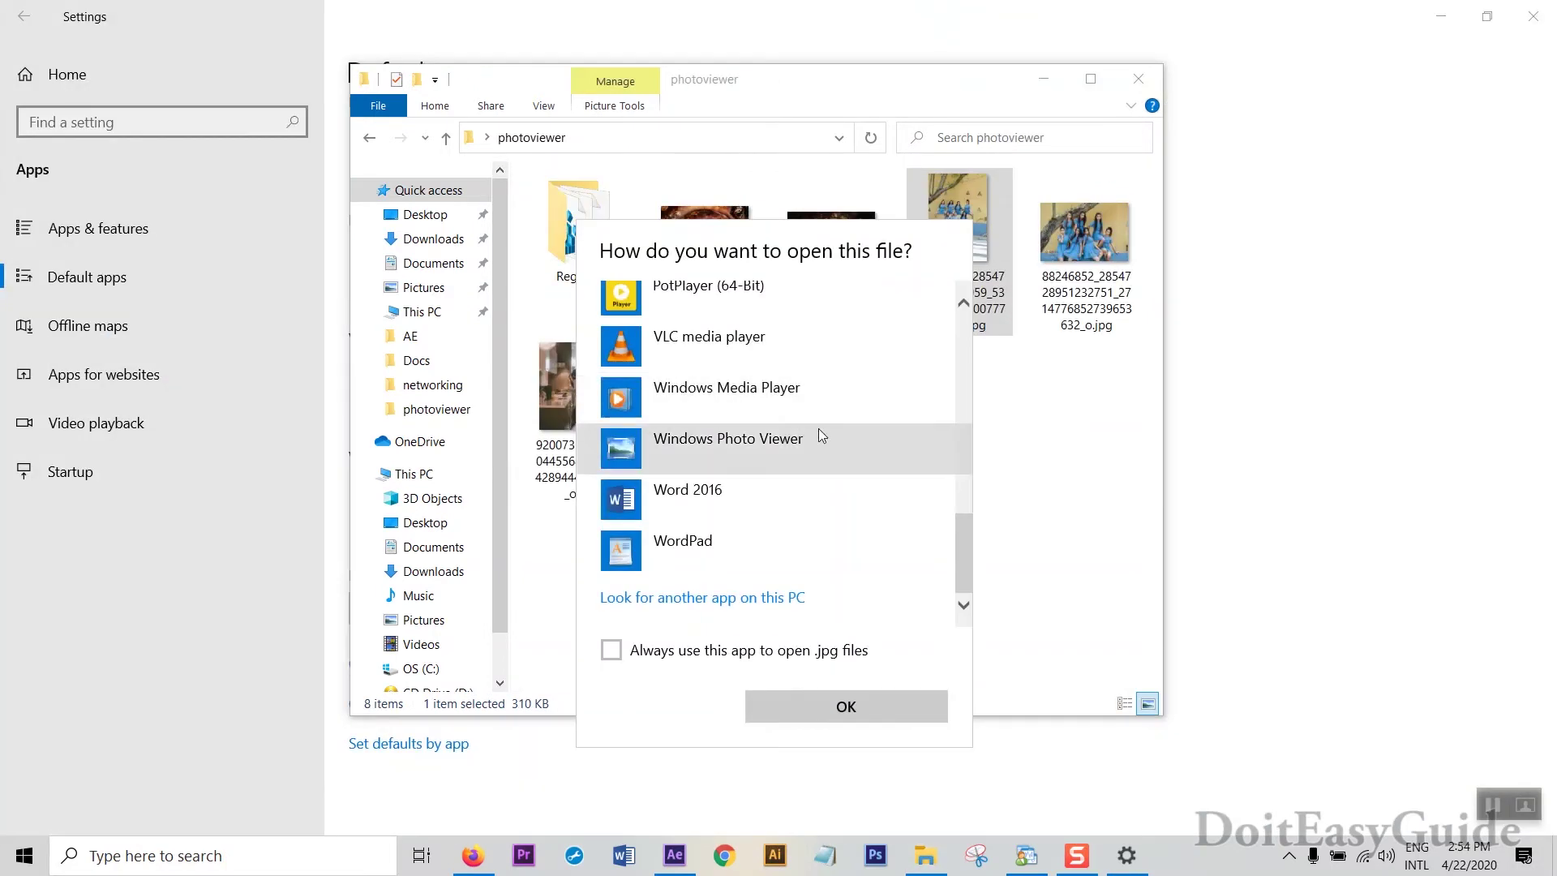
Step: Reopen the app chooser for the group photo starting with 87449252 and expand its list to show more apps
left_click(1040, 525)
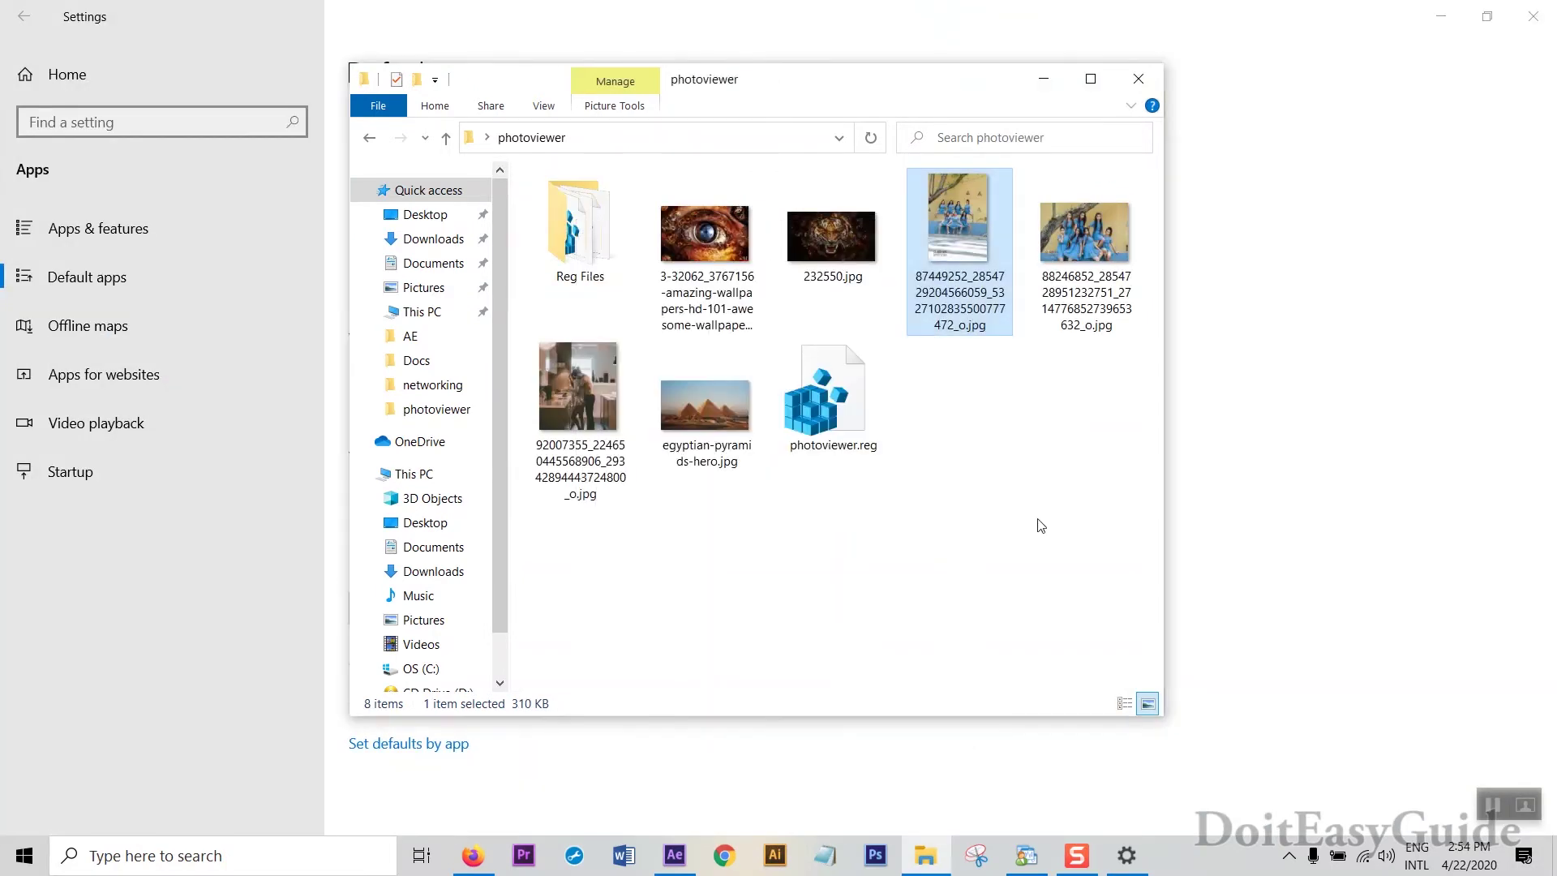
right_click(965, 211)
mouse_move(1054, 448)
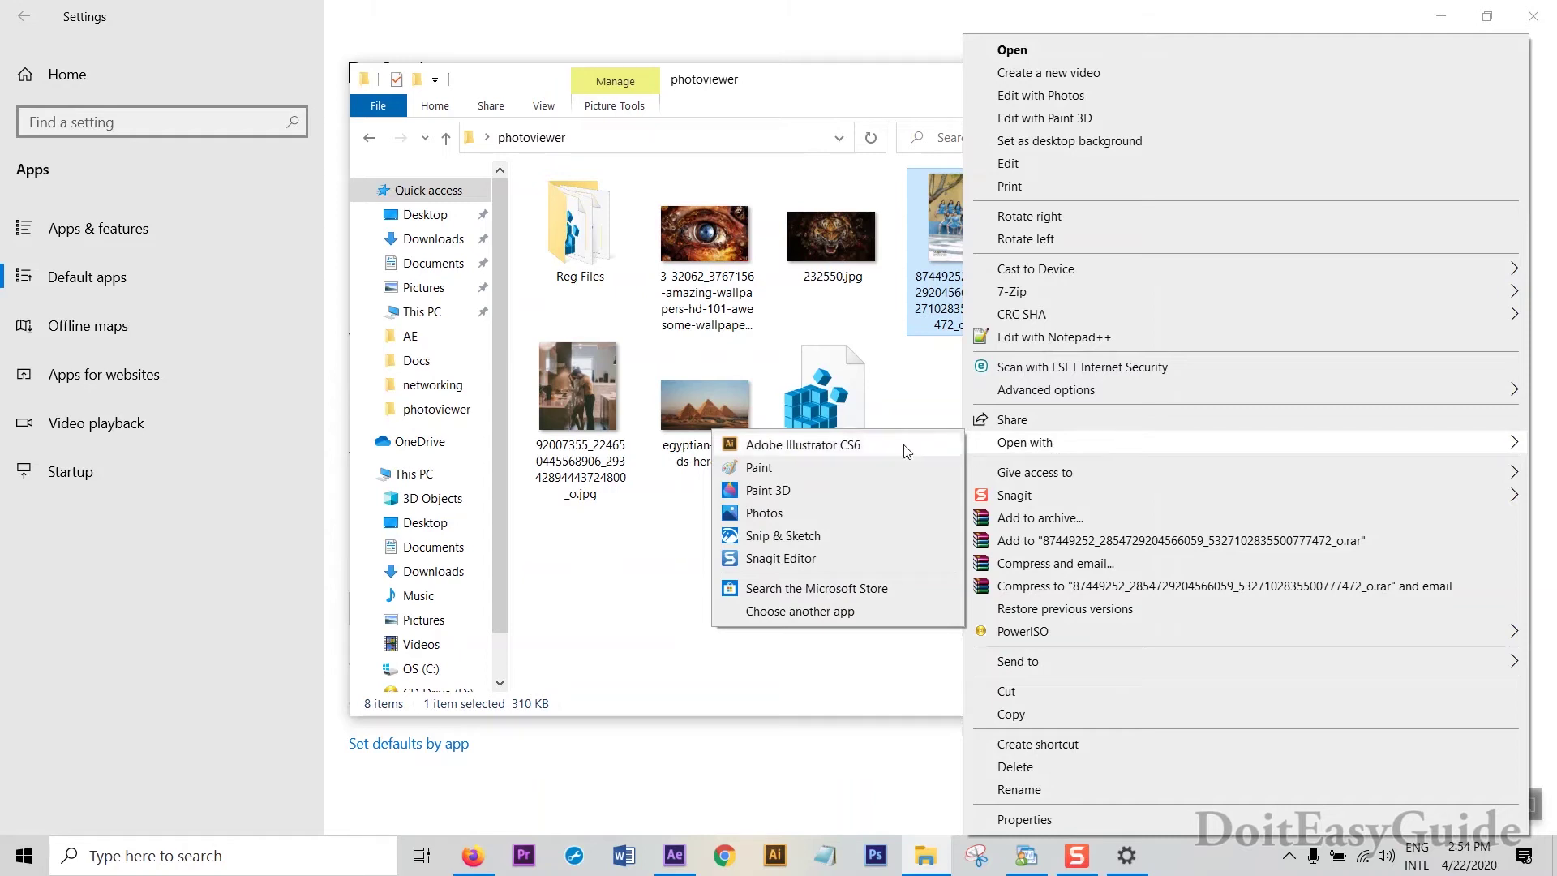
left_click(811, 615)
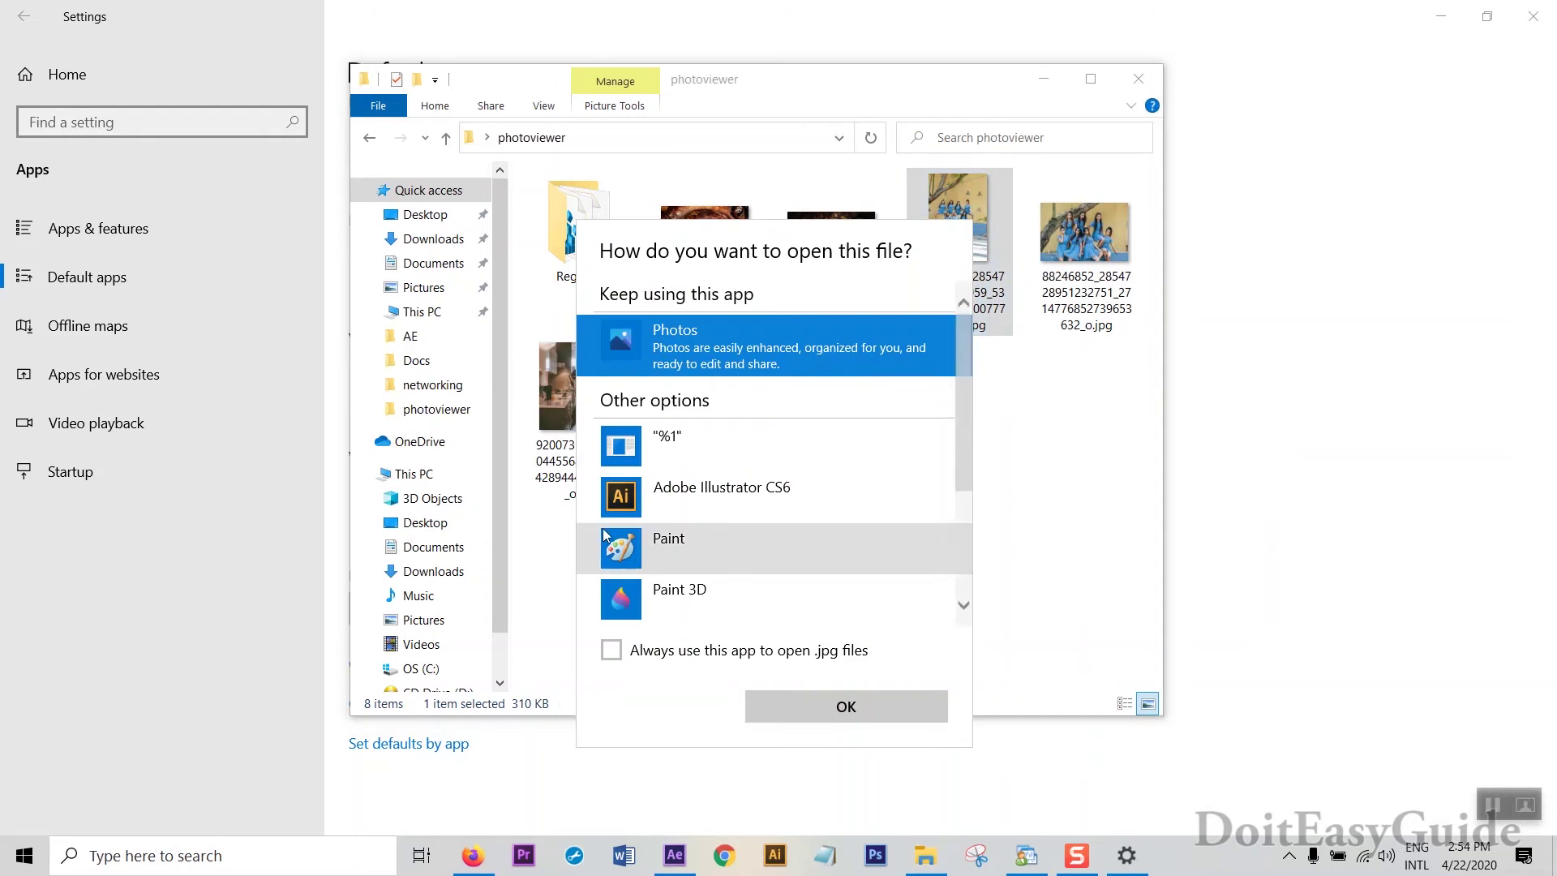
scroll(724, 487, "down", 3)
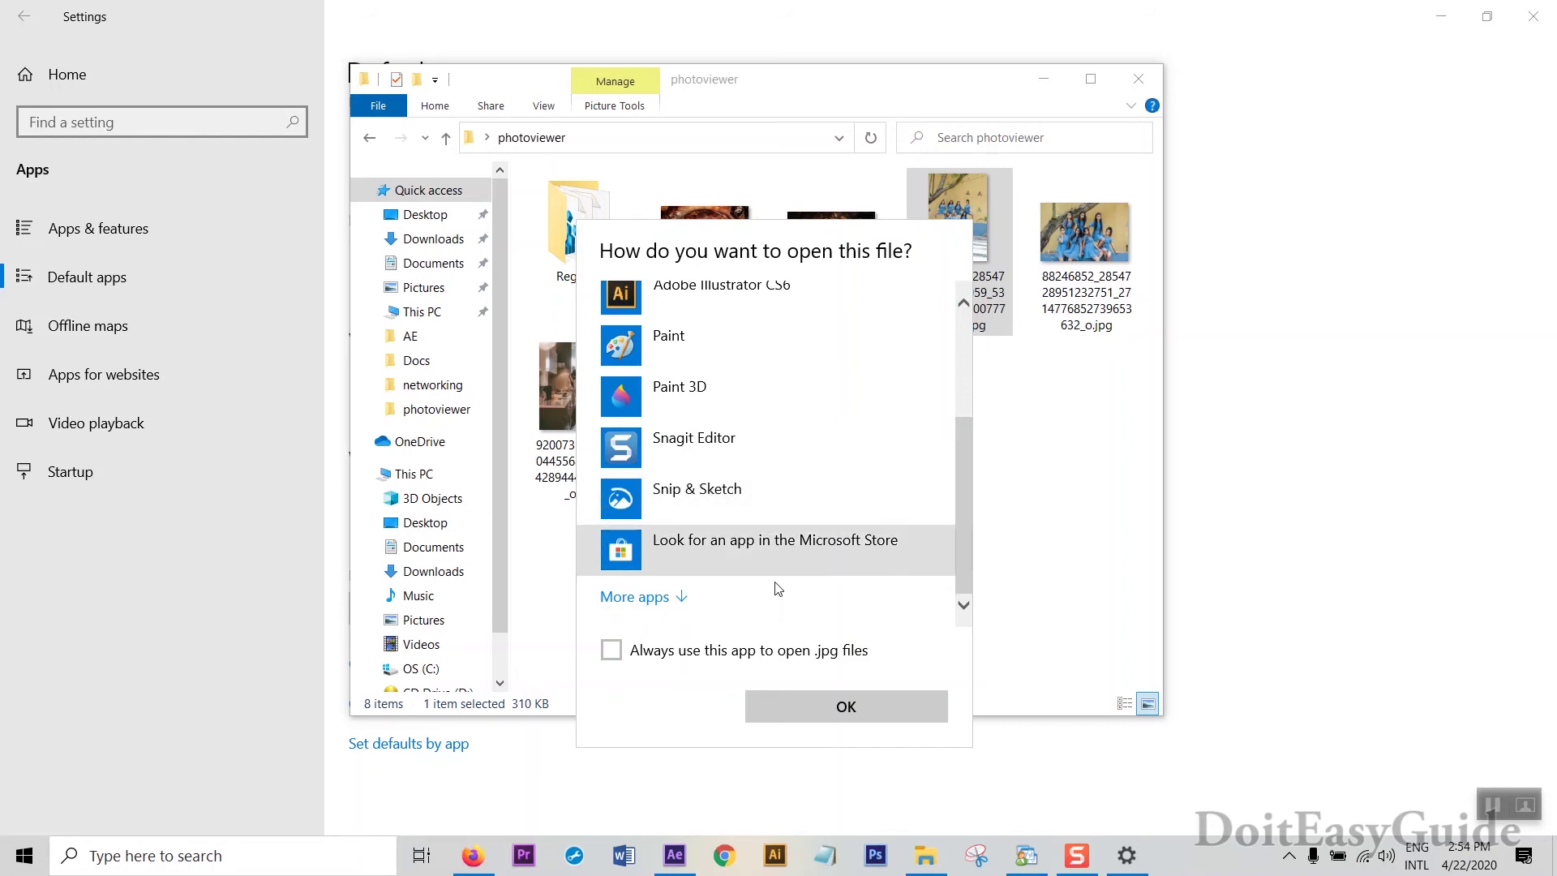
left_click(676, 605)
scroll(736, 523, "down", 5)
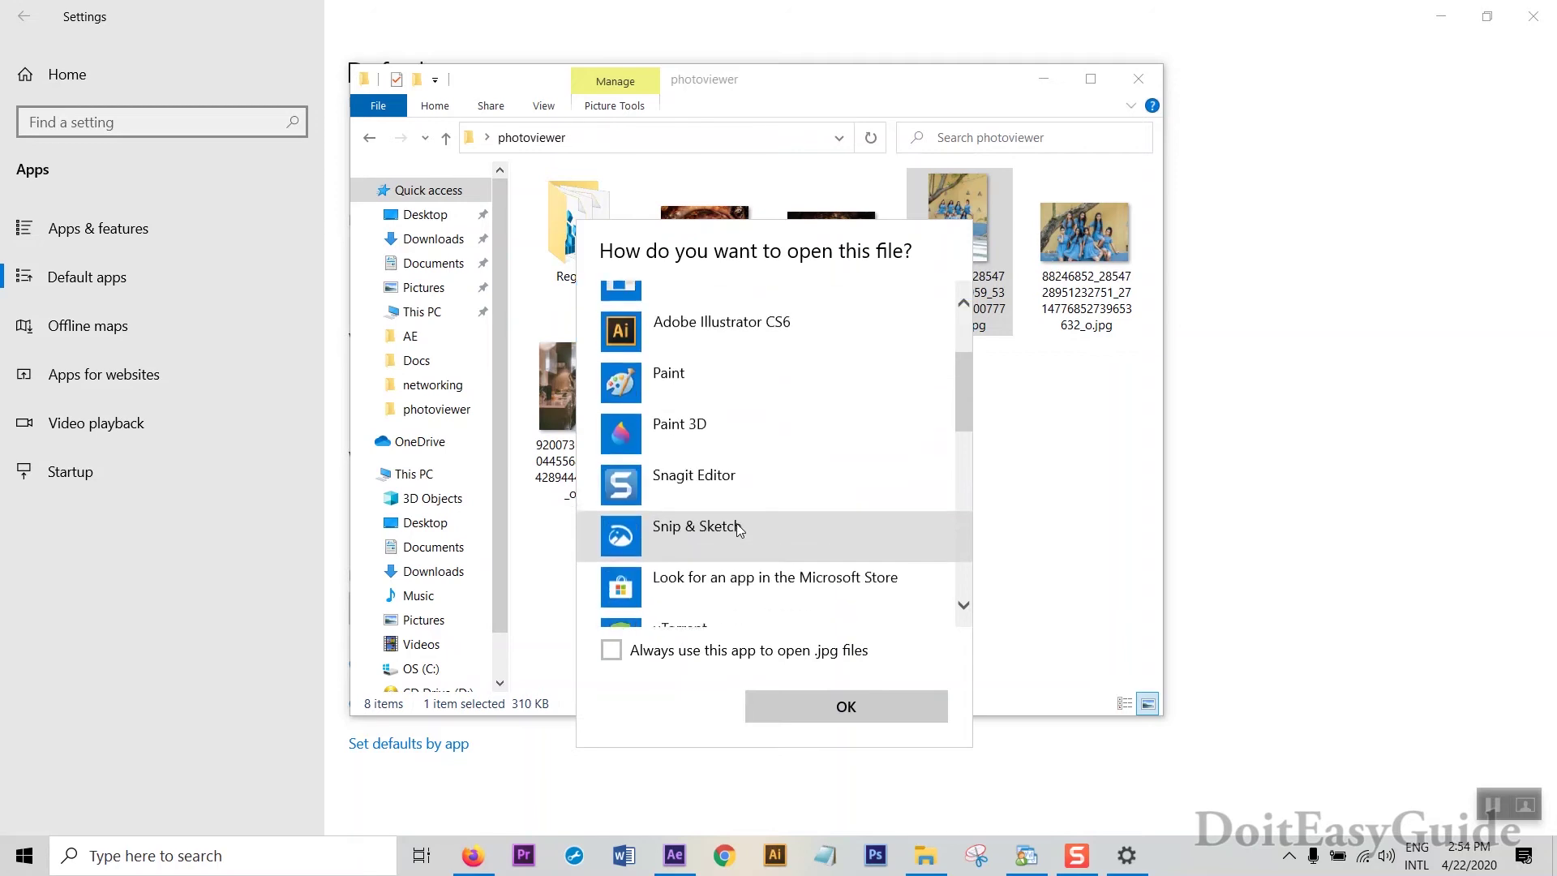
scroll(738, 527, "down", 8)
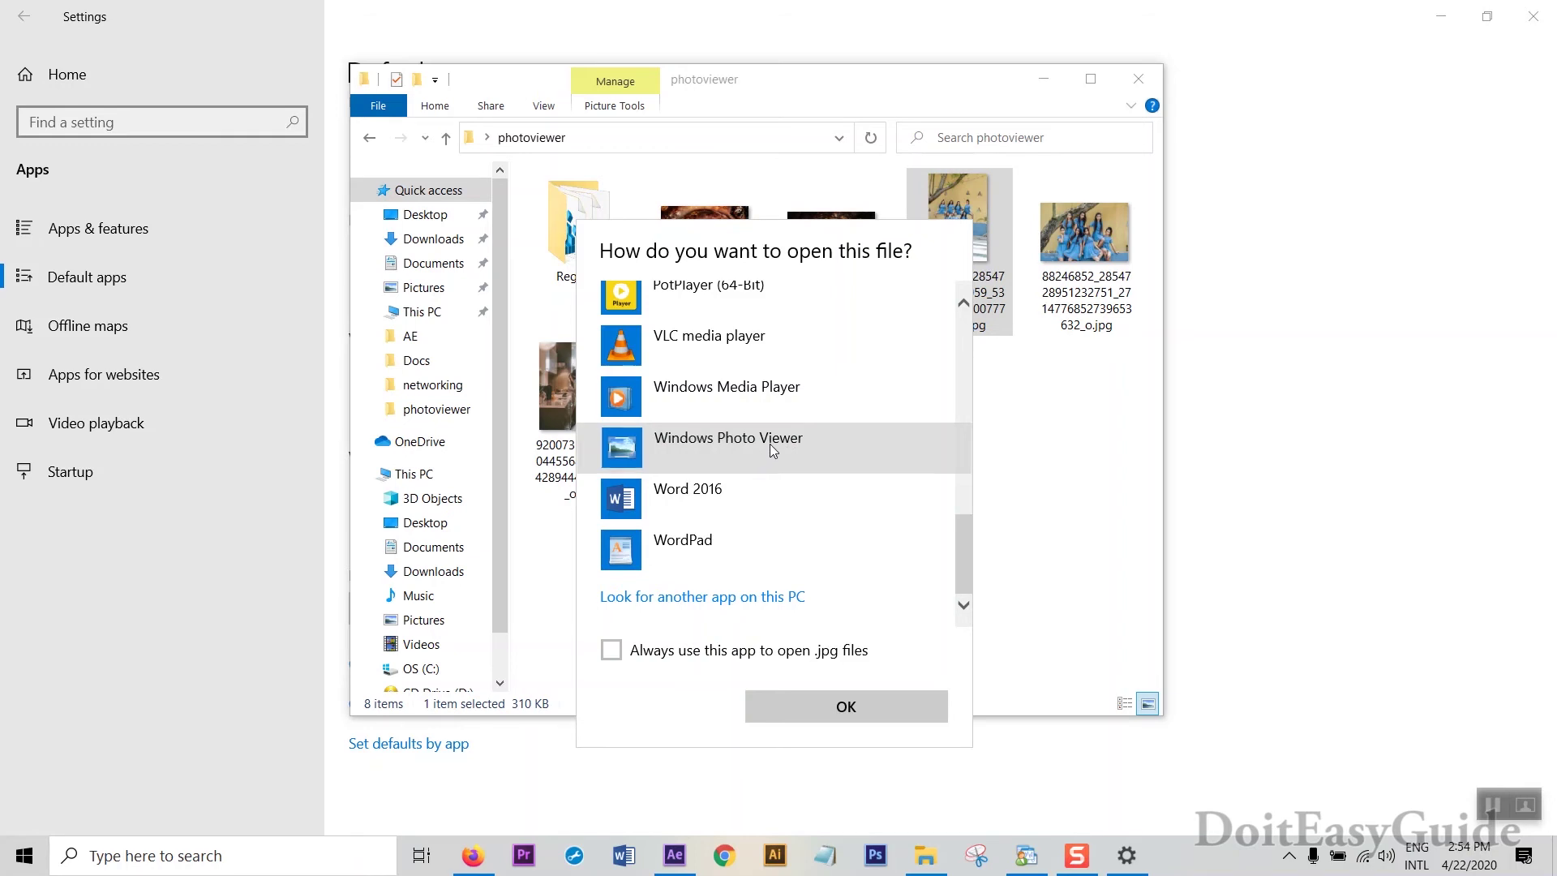
Step: Open the photo with Windows Photo Viewer and set that app to always open .jpg files
left_click(770, 444)
left_click(704, 651)
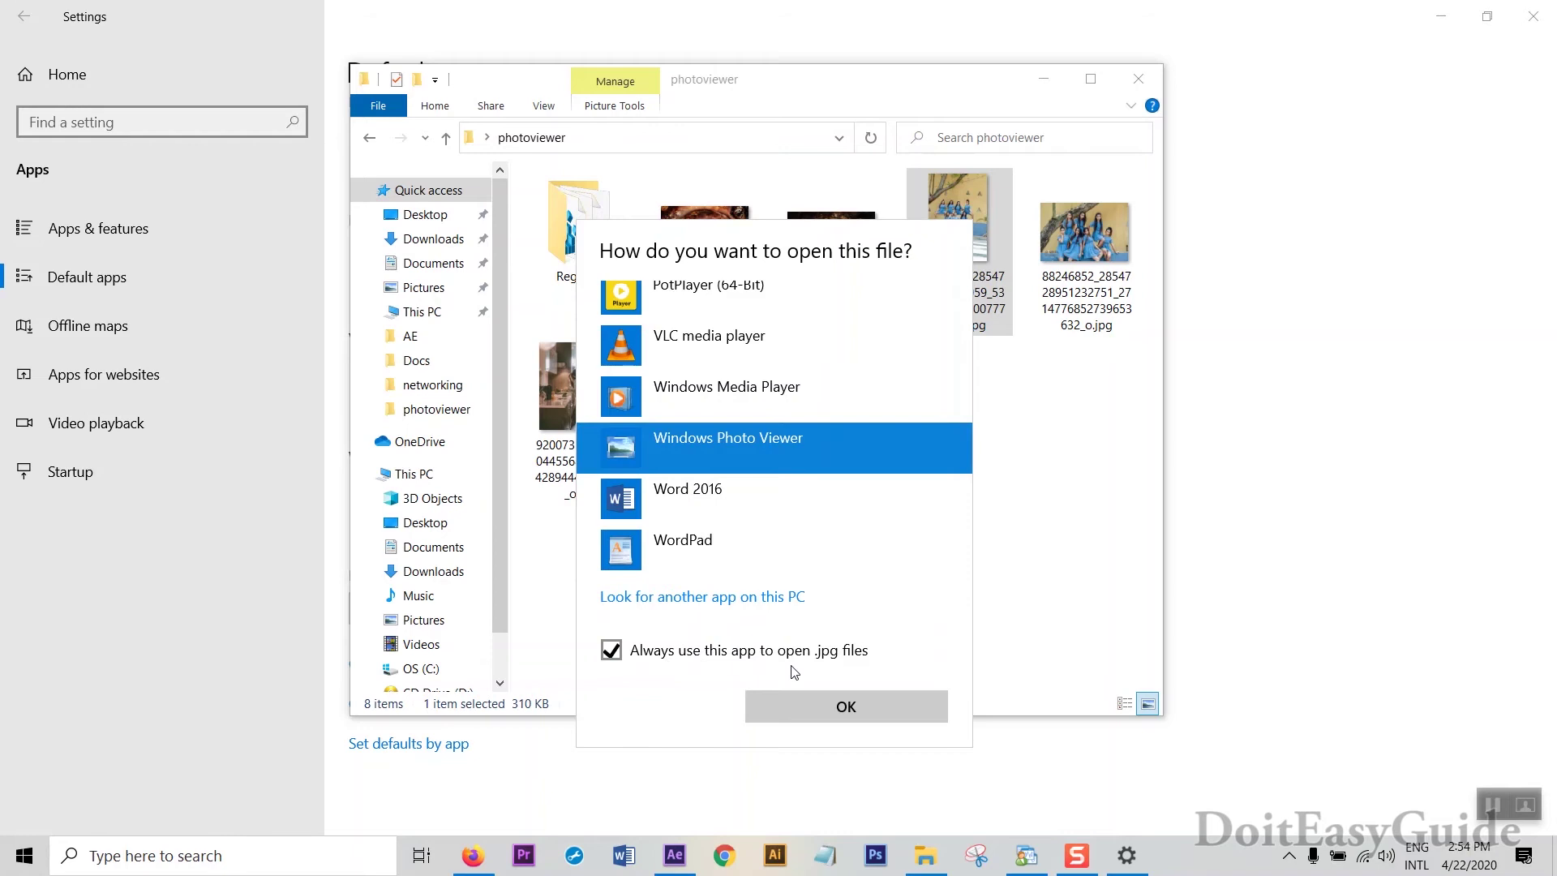
left_click(843, 706)
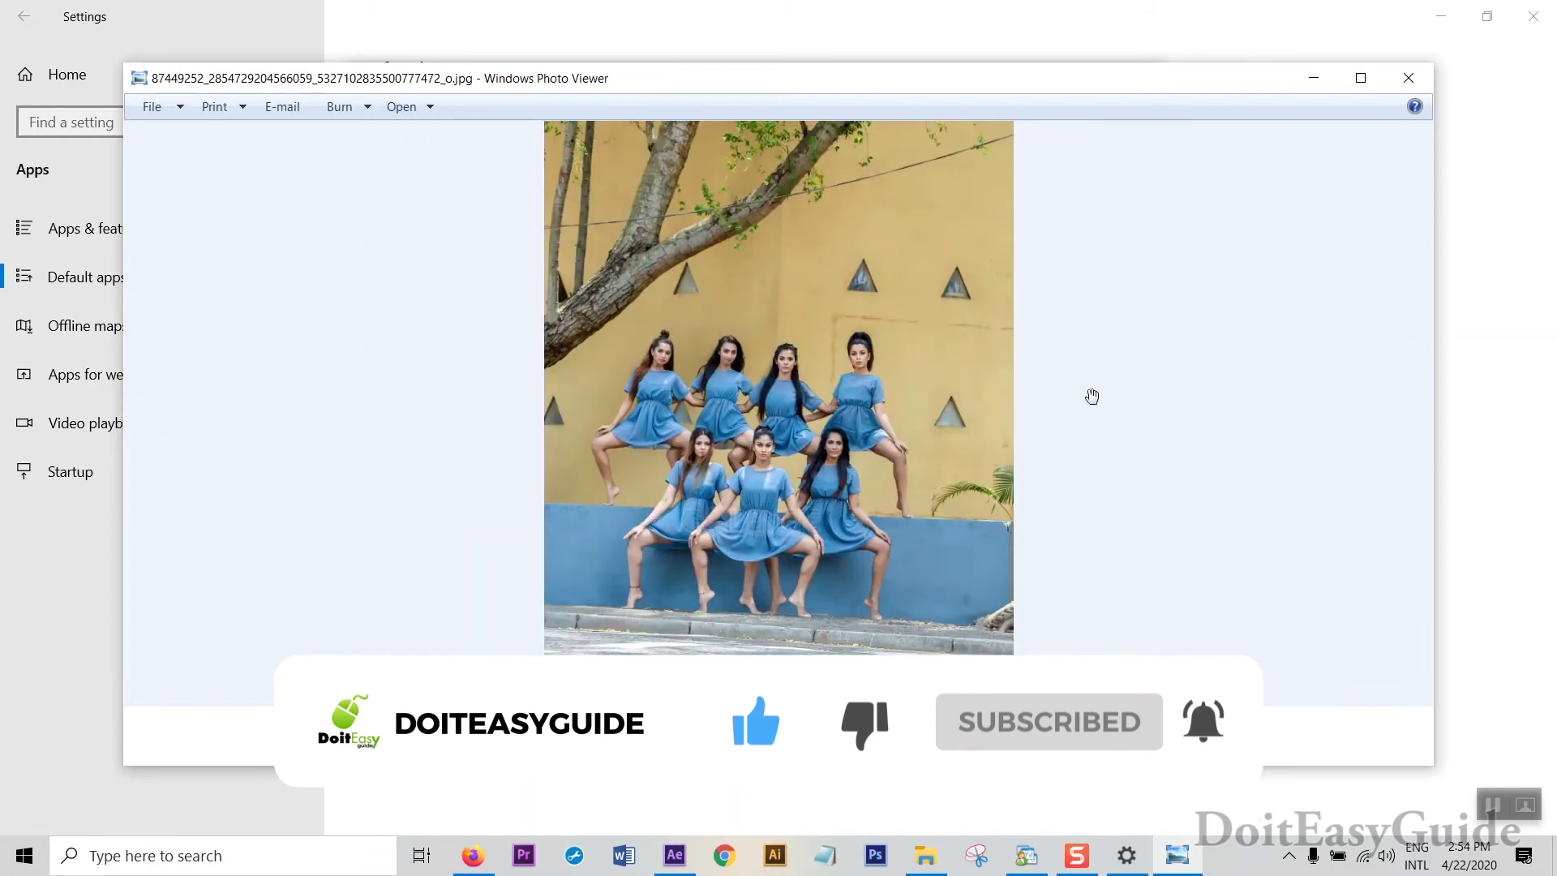
Step: Browse through the folder's remaining images in Windows Photo Viewer, zoom in on the mechanical eye wallpaper, and close the viewer
key("Right")
key("Right")
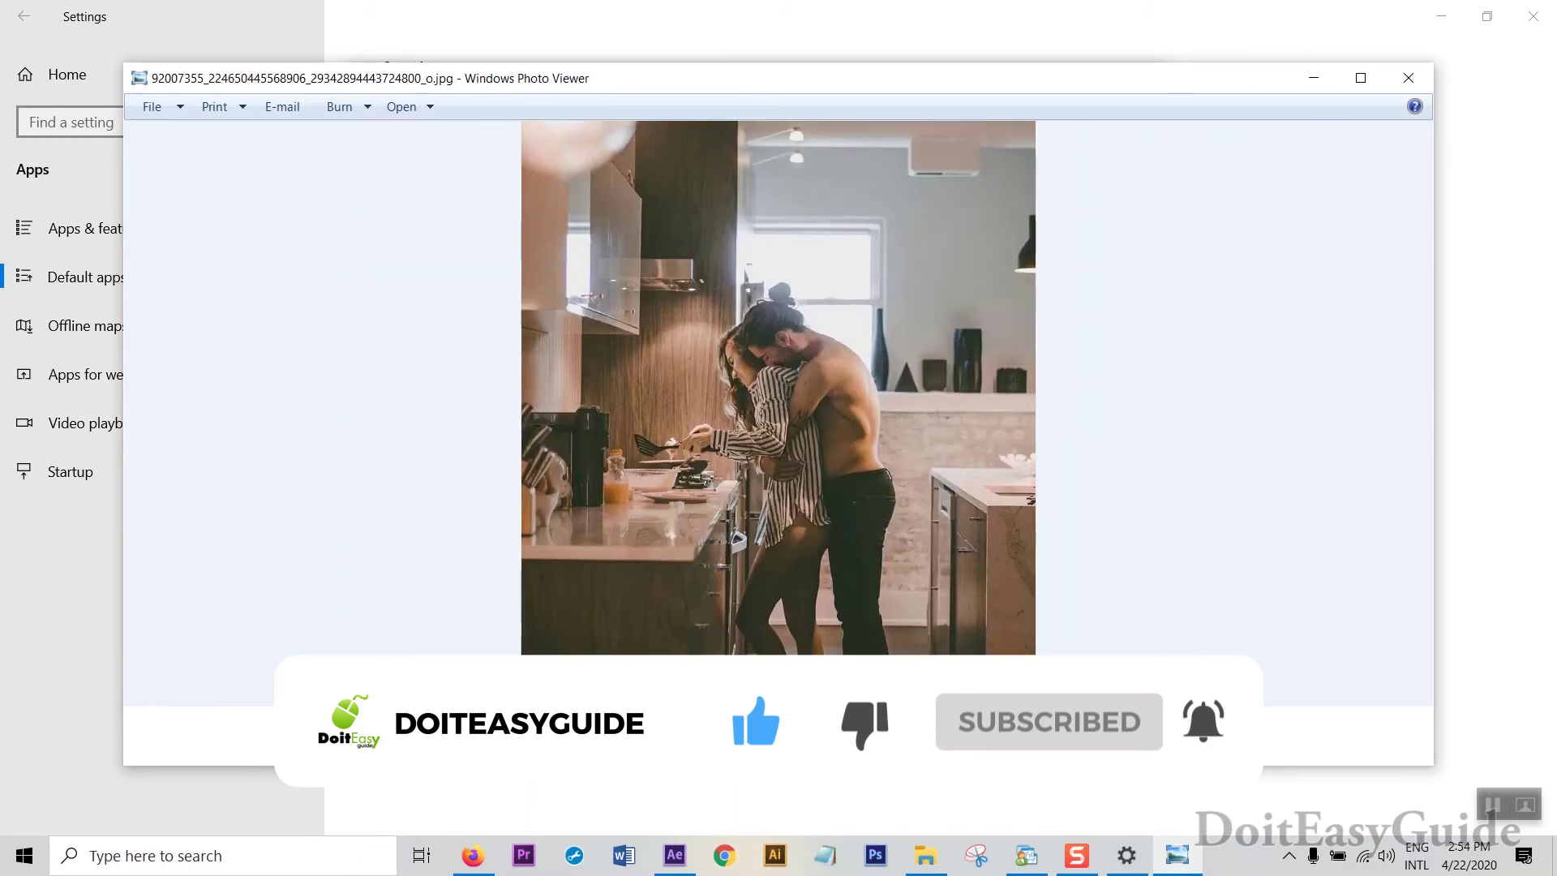
key("Right")
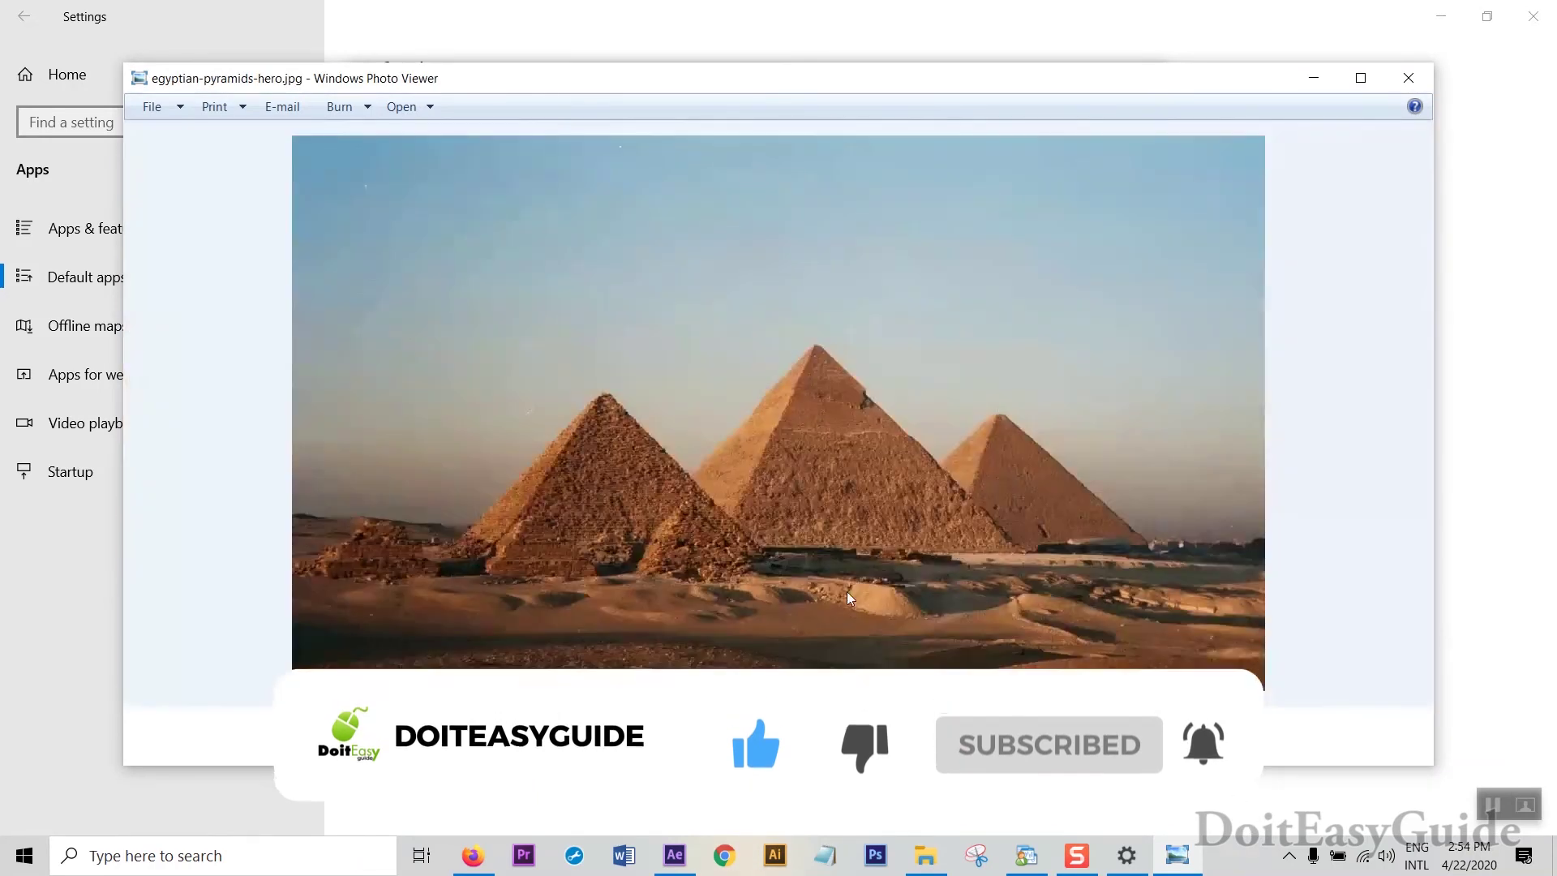
left_click(826, 738)
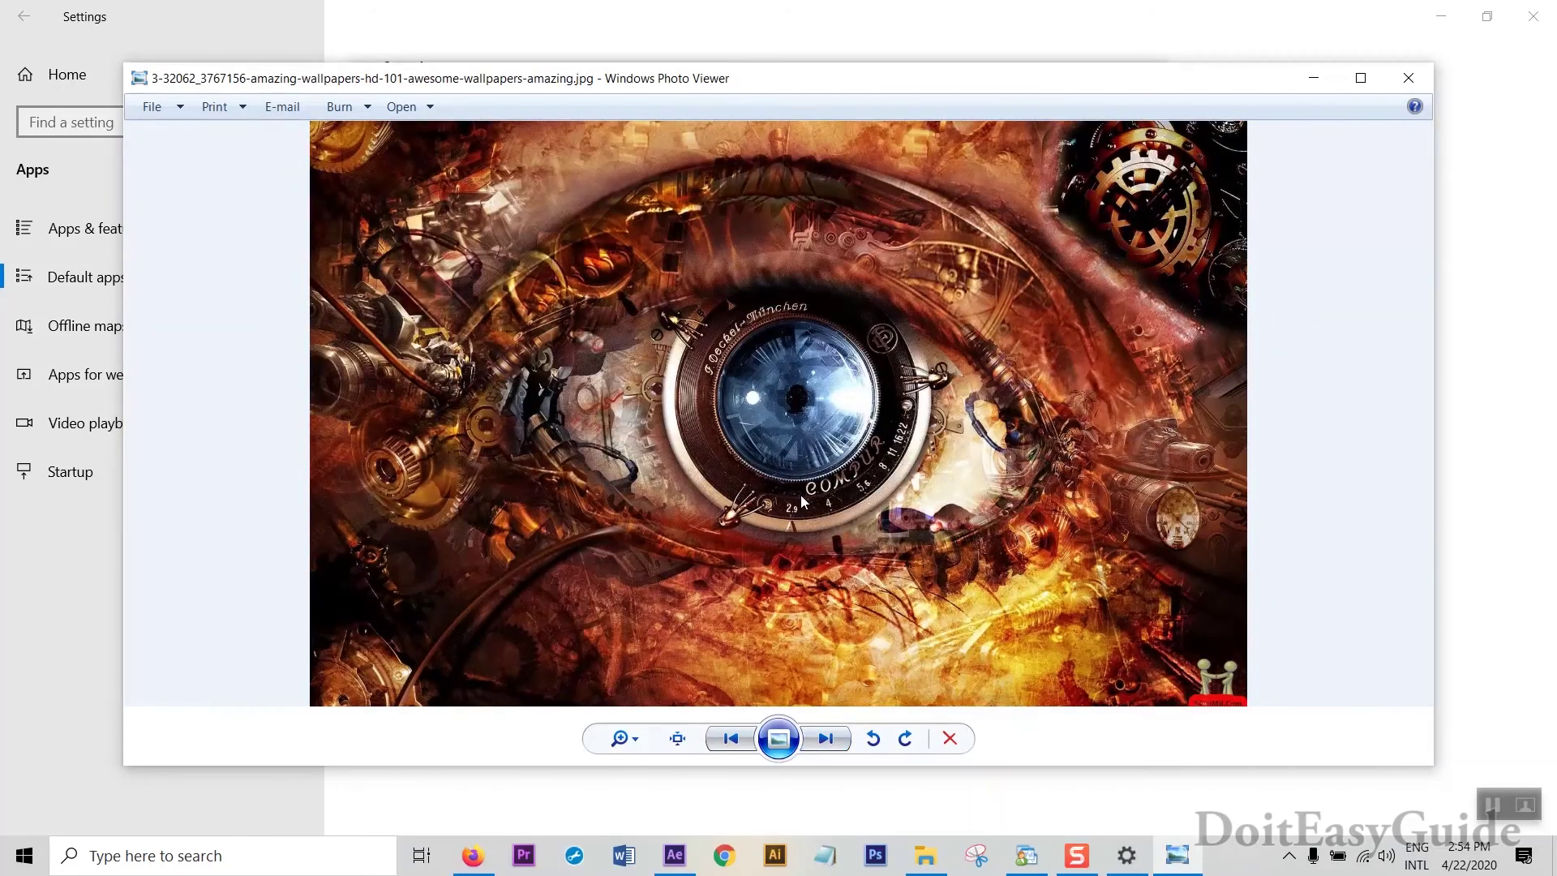
scroll(796, 495, "up", 5)
left_click(1408, 78)
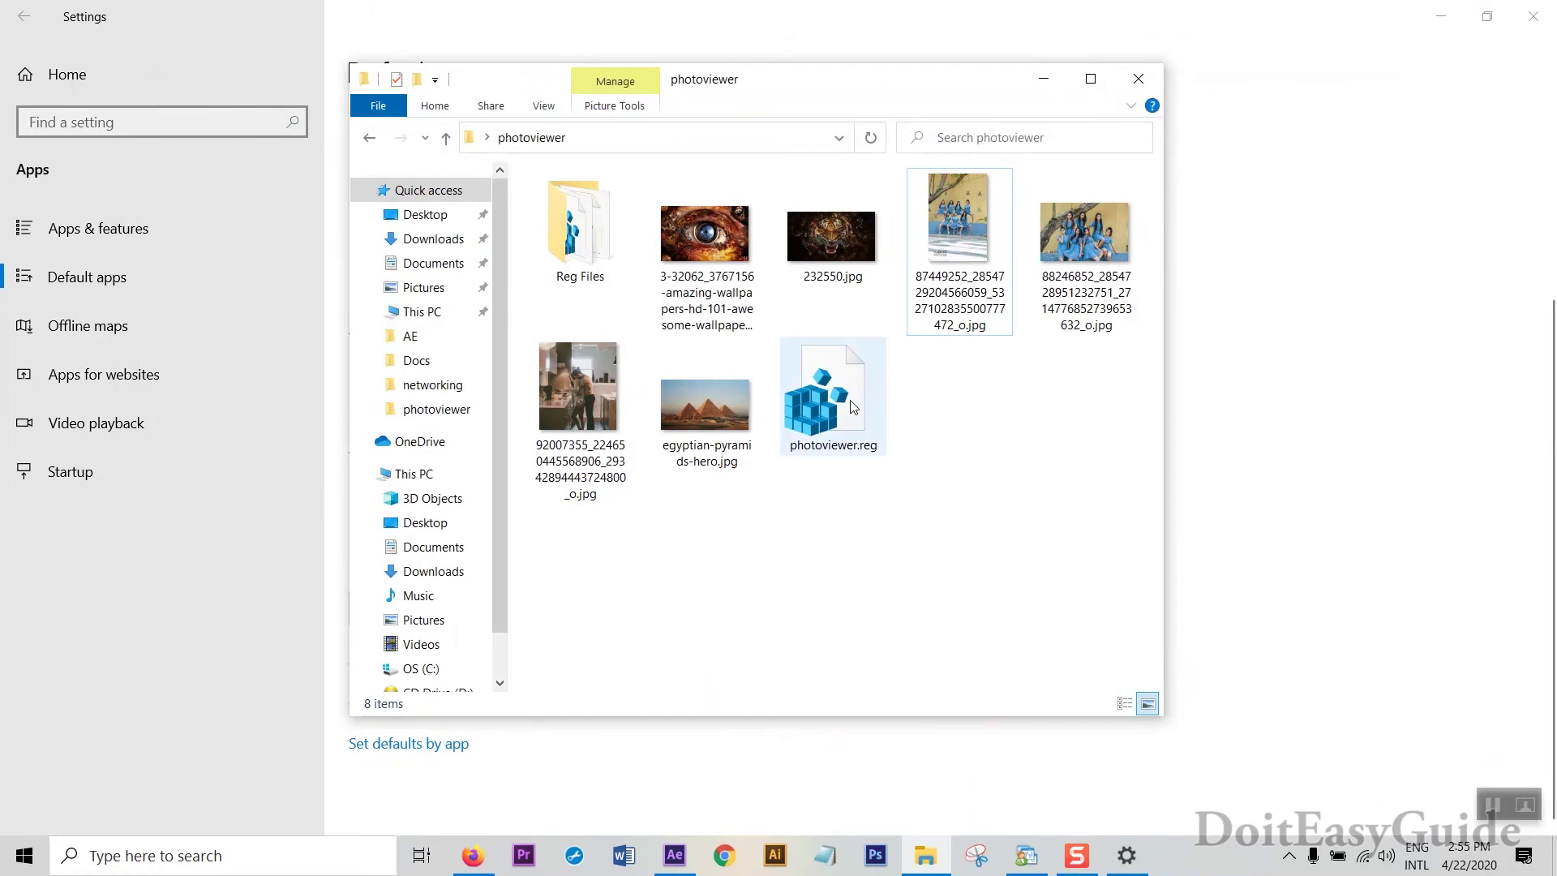
Step: Open 232550.jpg from the photoviewer folder to check which app displays it by default
left_click(850, 244)
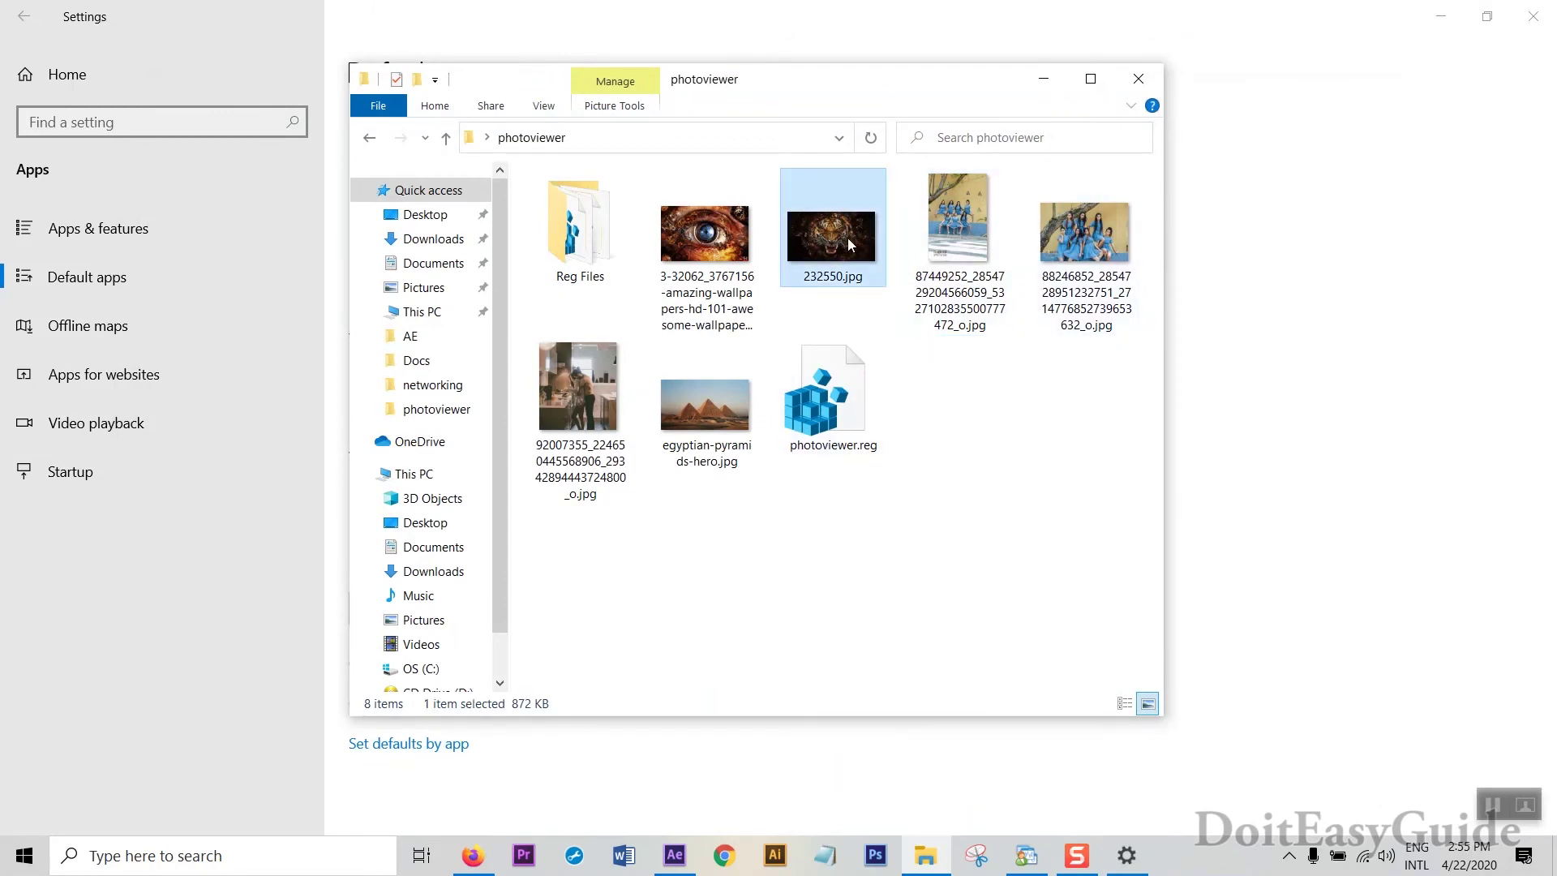
double_click(849, 244)
left_click_drag(738, 83, 643, 79)
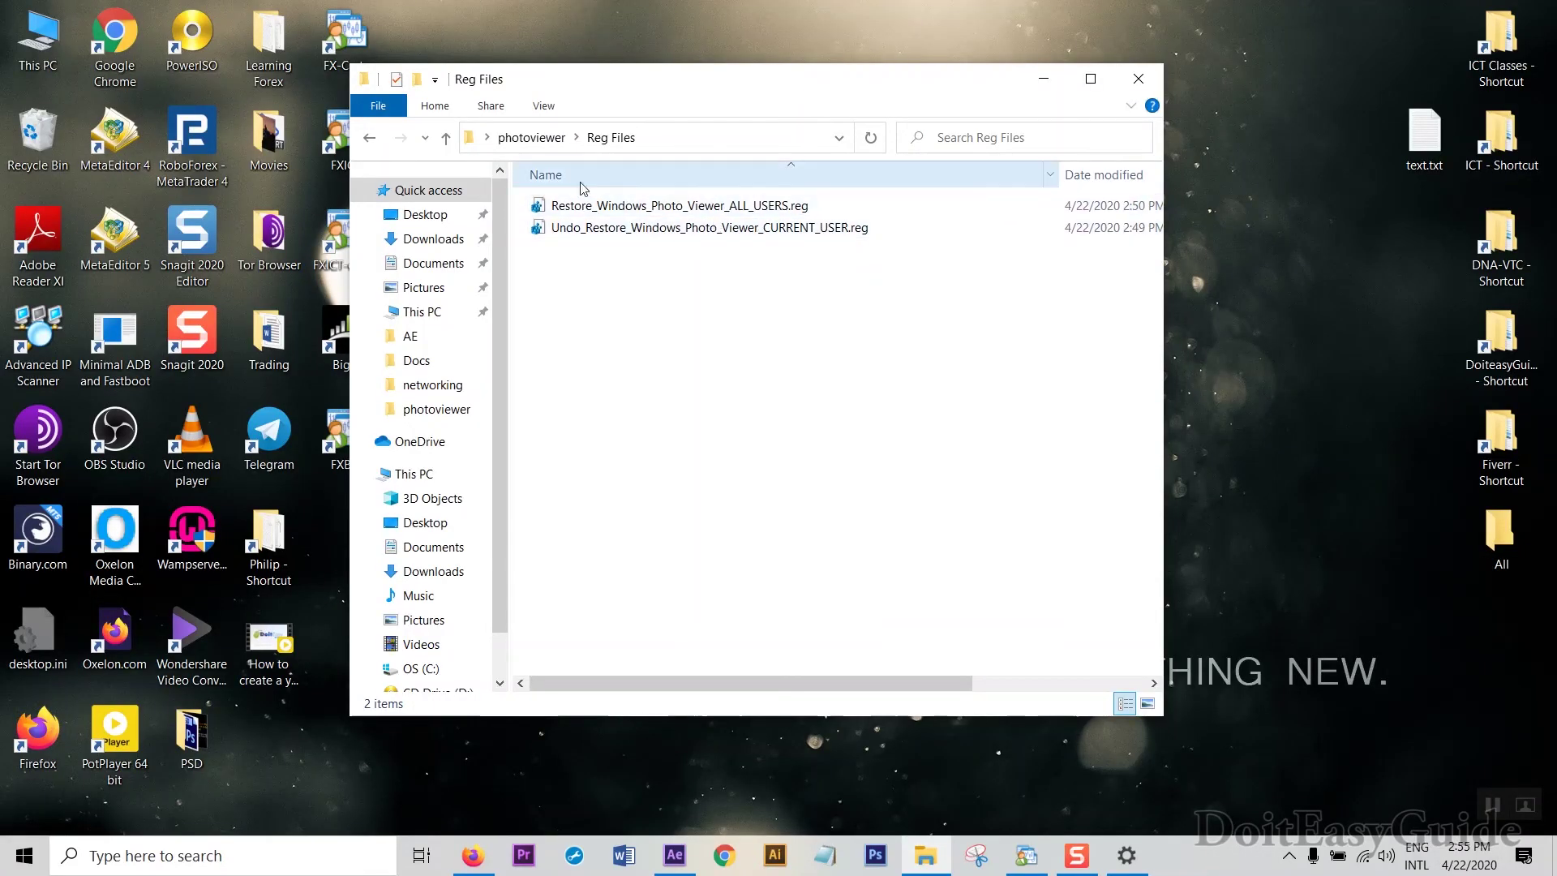
Step: Return from the Reg Files folder to the photoviewer folder and clear the selection
left_click(541, 138)
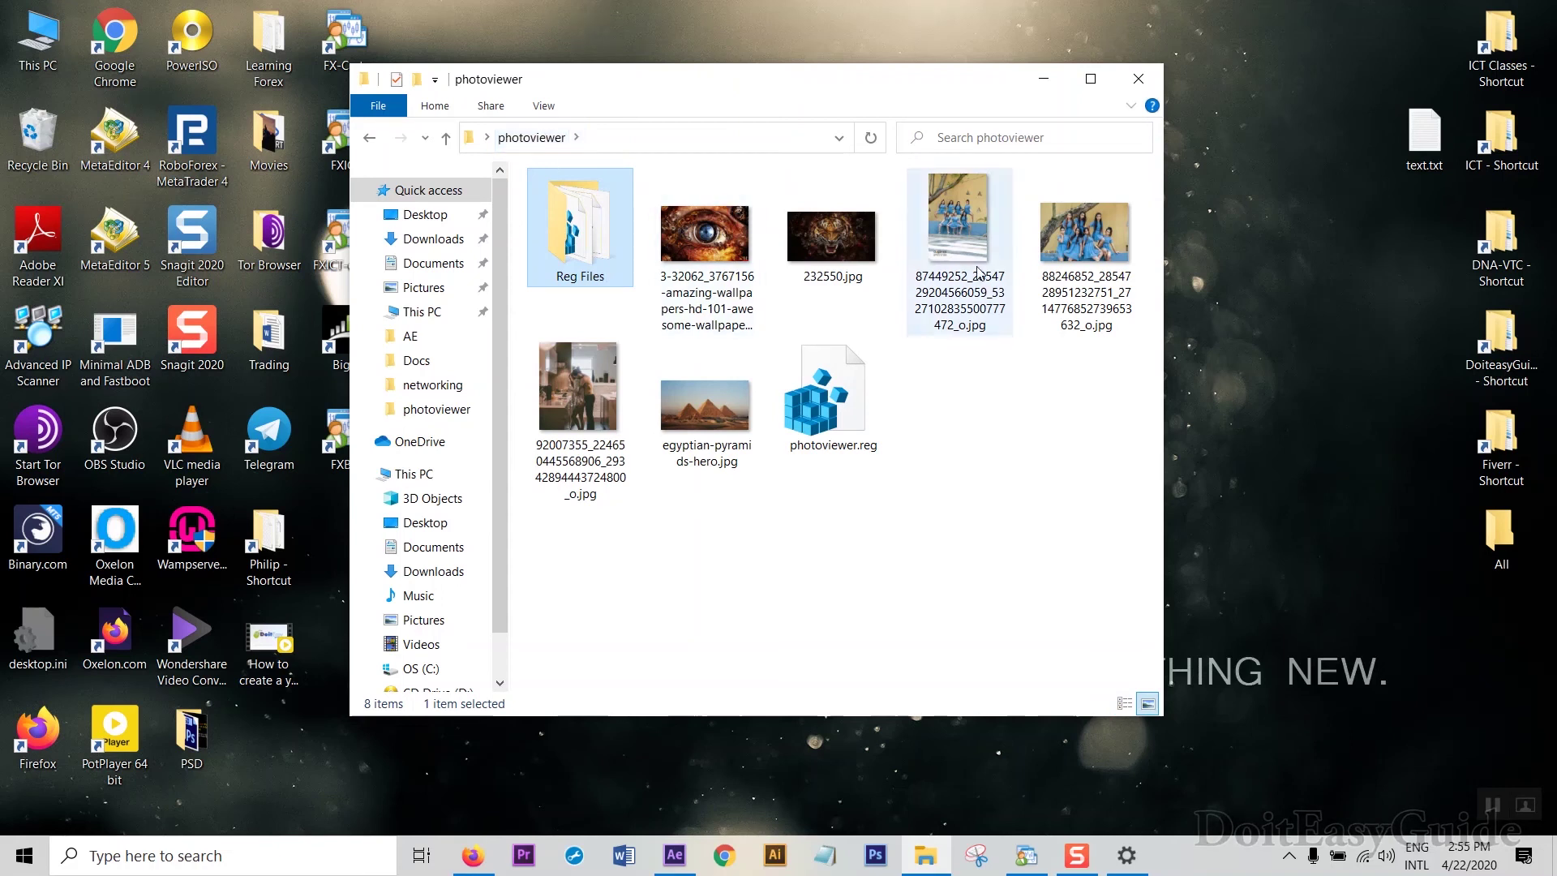
left_click(1025, 621)
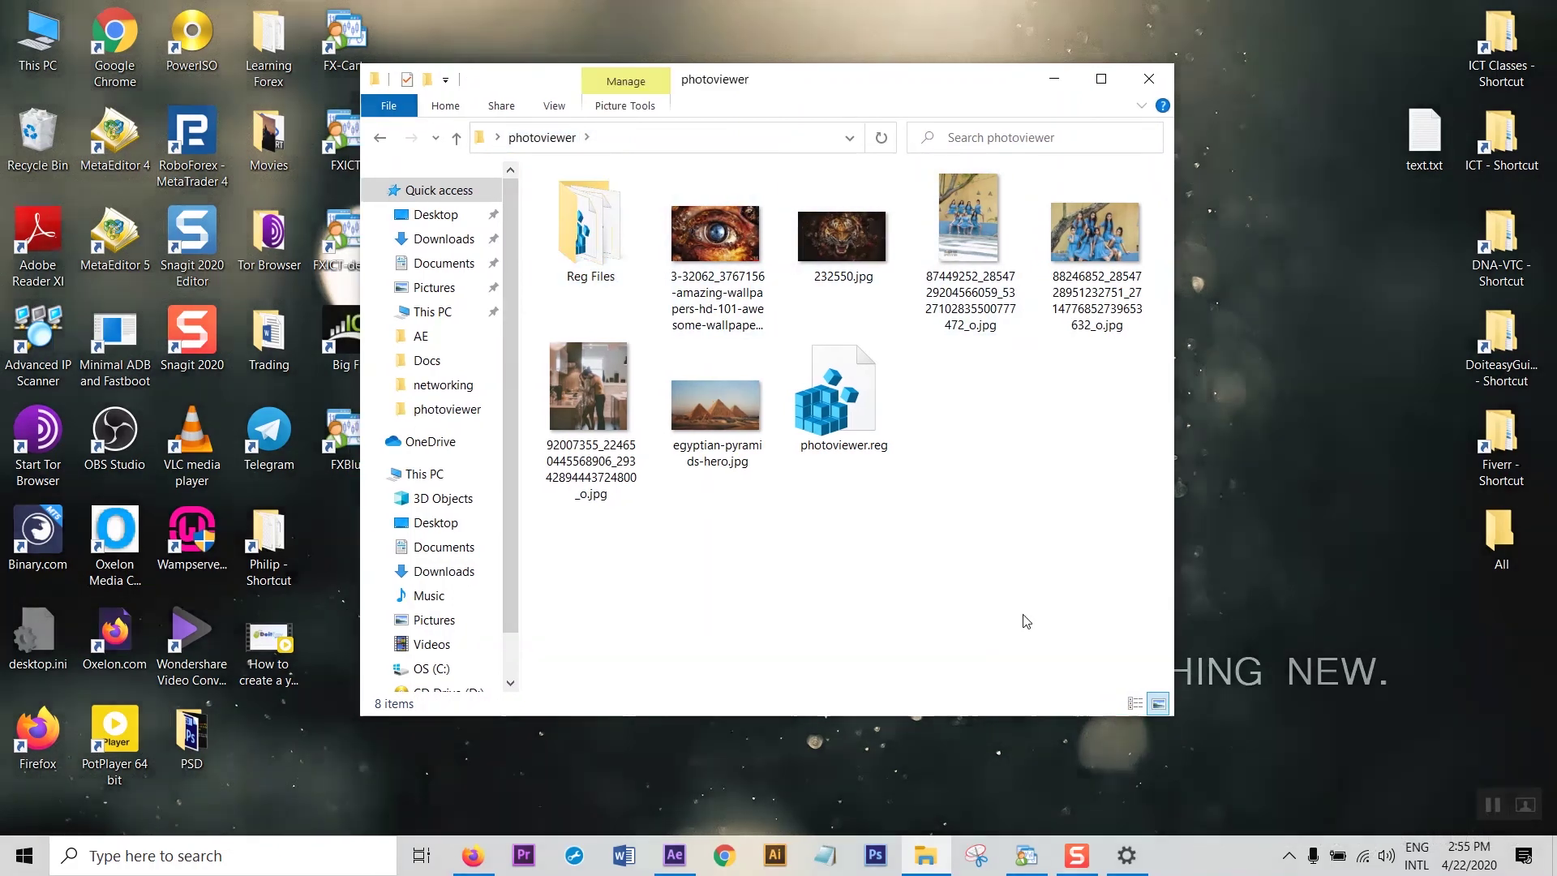